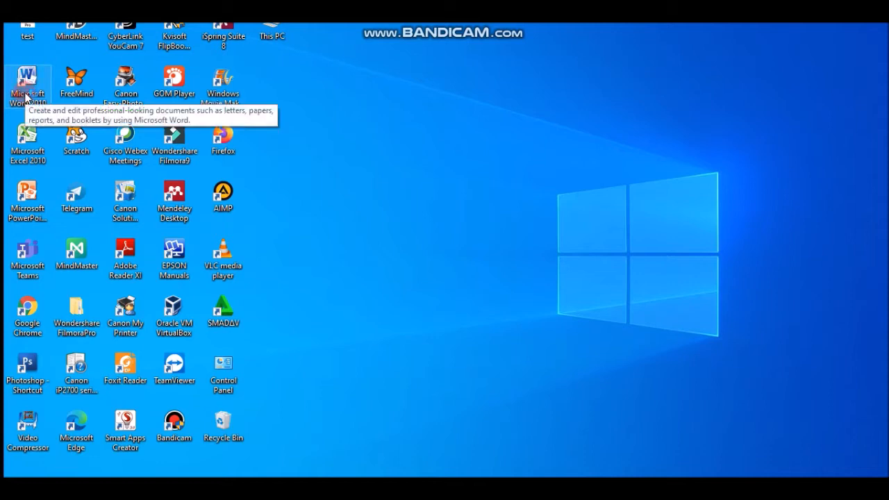
Start Microsoft Word 2010, keep the Mendeley add-in enabled, and dismiss the Office activation wizard.
double_click(26, 96)
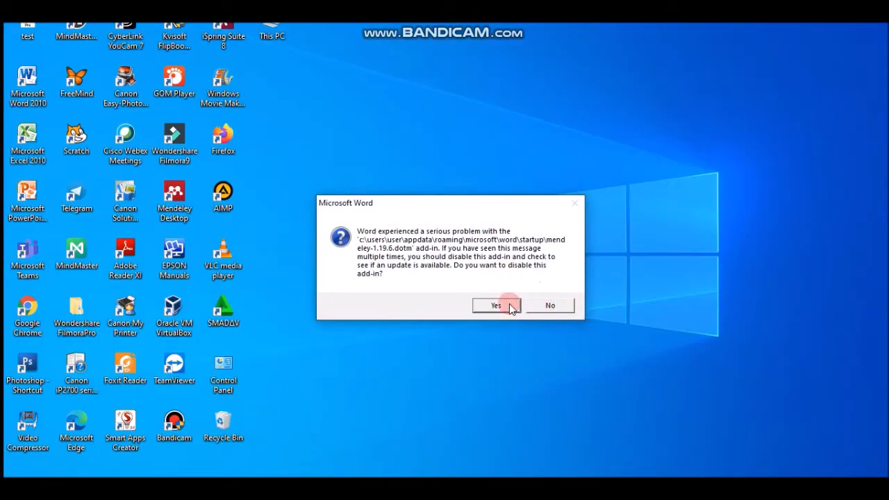
left_click(549, 306)
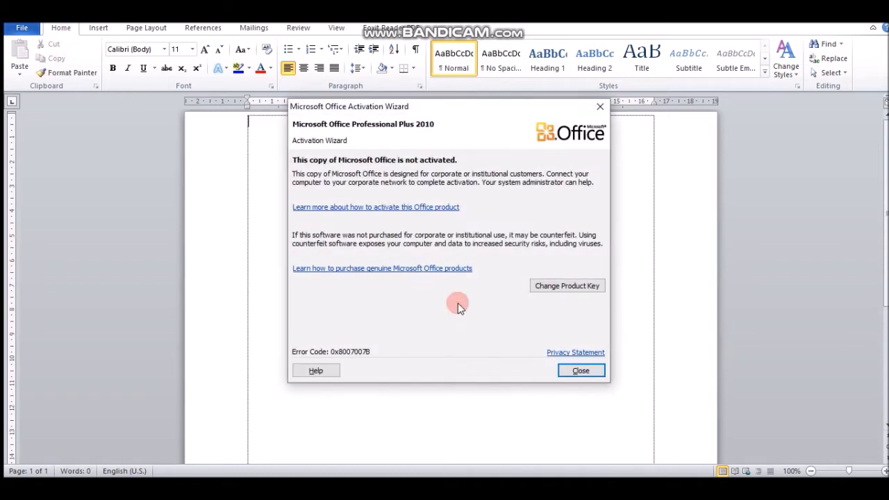
left_click(579, 370)
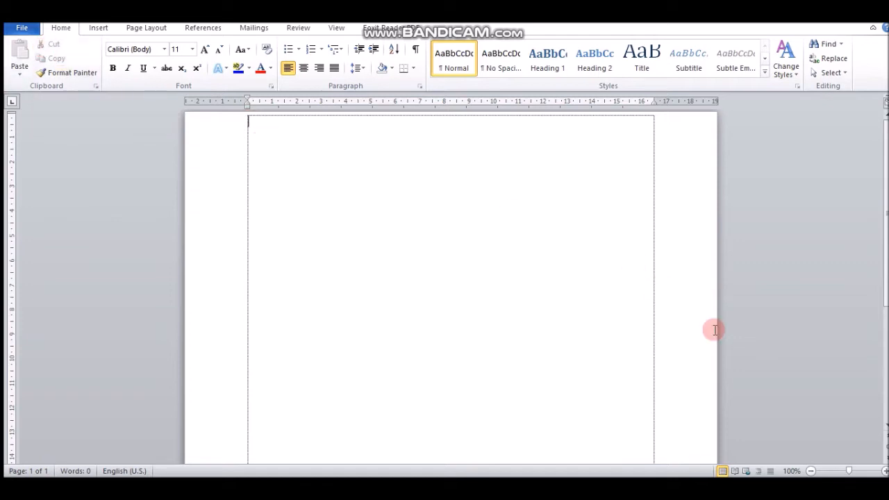
Set the font size to 16 and enter the word "saya" on the first line of the blank document.
scroll(642, 378, "up", 4, "ctrl")
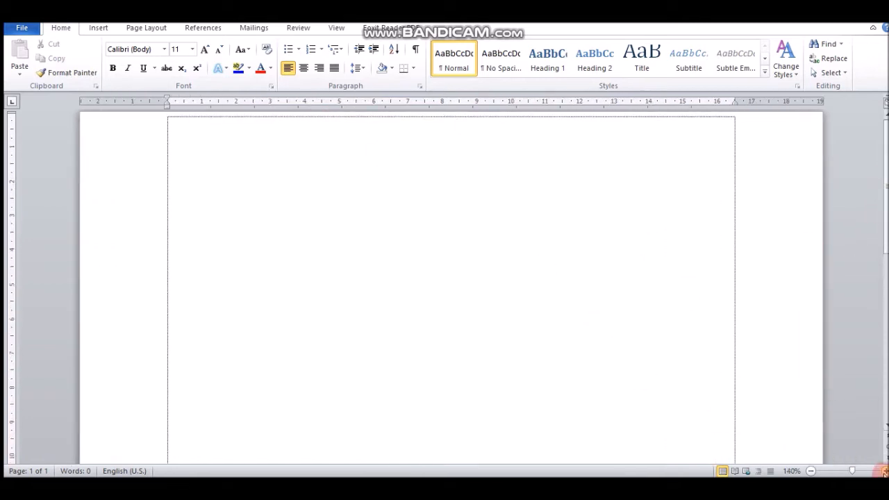
left_click(885, 471)
left_click(885, 471)
left_click(885, 471)
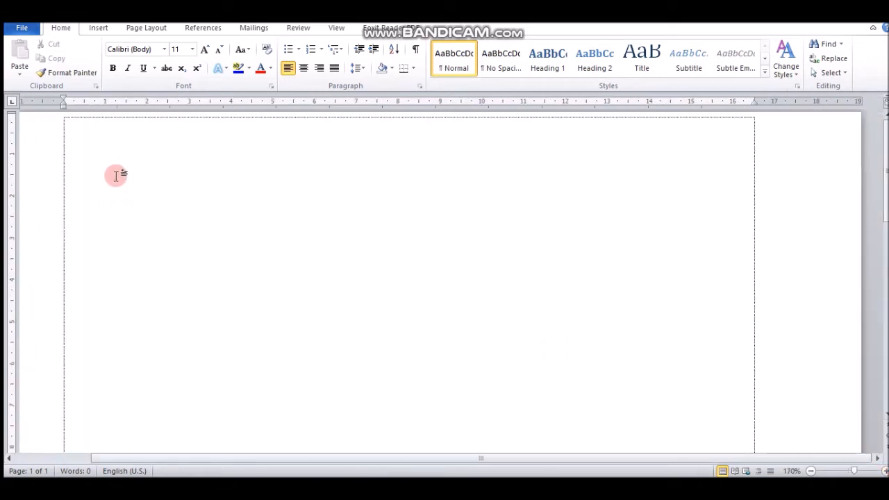
left_click_drag(480, 459, 317, 459)
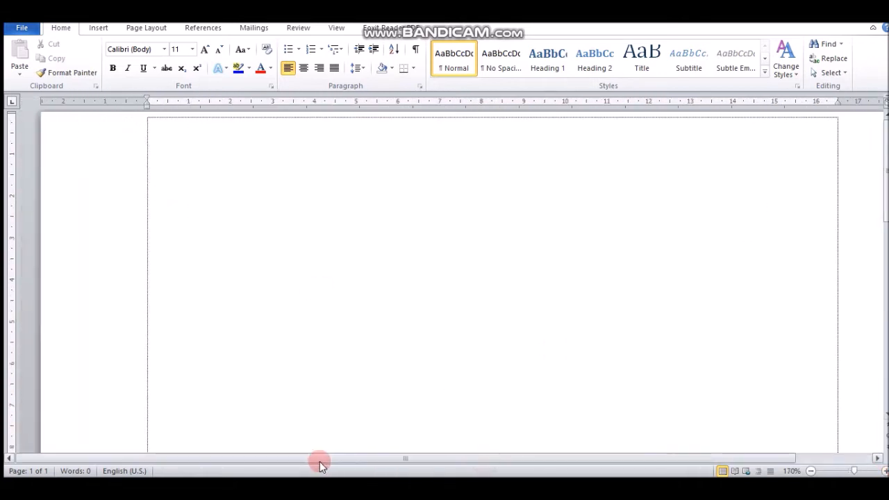
left_click(205, 49)
left_click(205, 49)
left_click(206, 49)
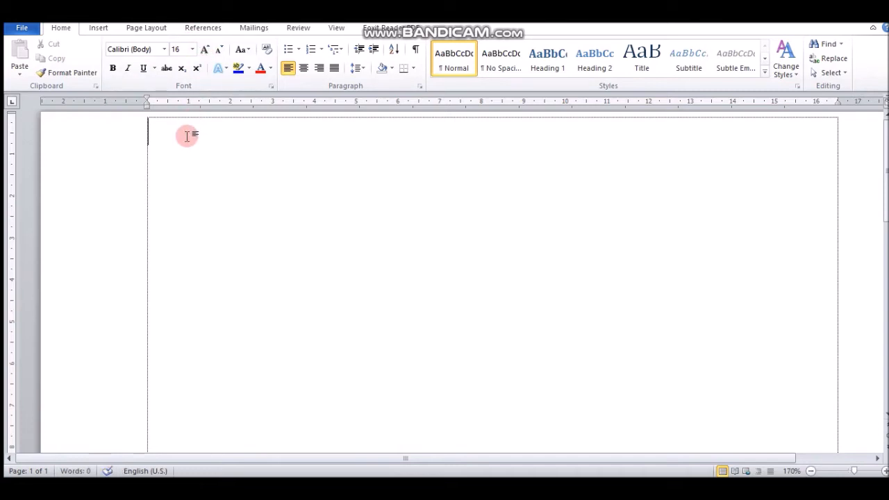
type("saya")
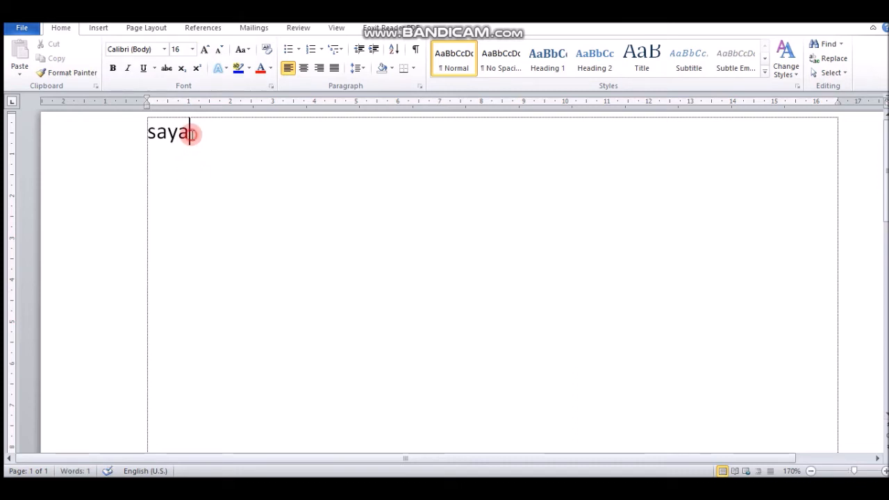
Copy the word "saya" and paste three copies of it on separate lines below the original.
mouse_move(191, 134)
left_mouse_down()
mouse_move(171, 134)
mouse_move(195, 144)
mouse_move(185, 132)
mouse_move(140, 132)
mouse_move(173, 142)
left_mouse_up()
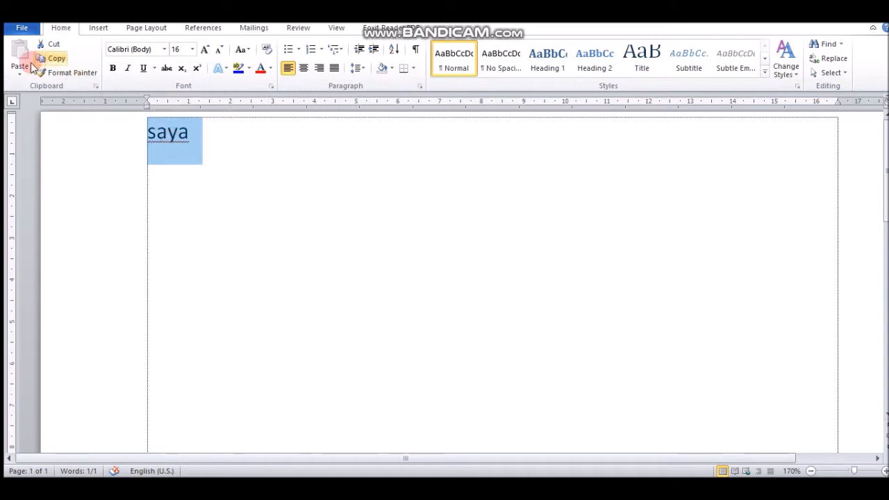
left_click(57, 58)
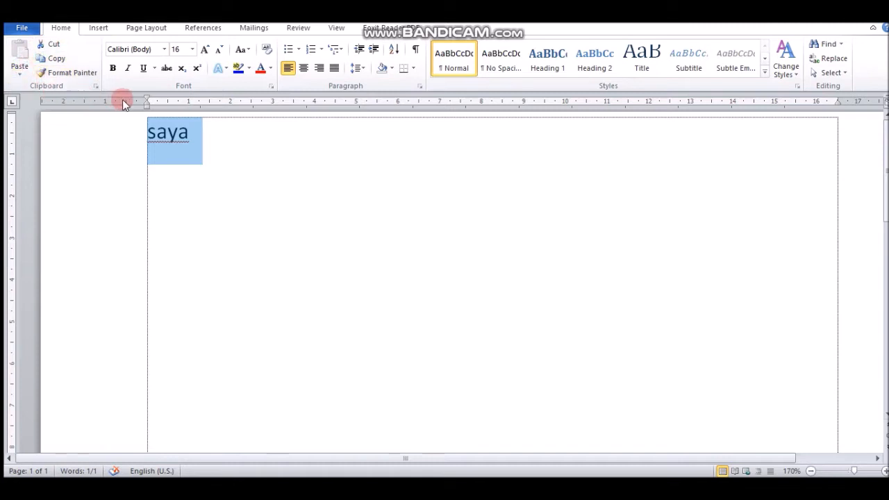
left_click(55, 59)
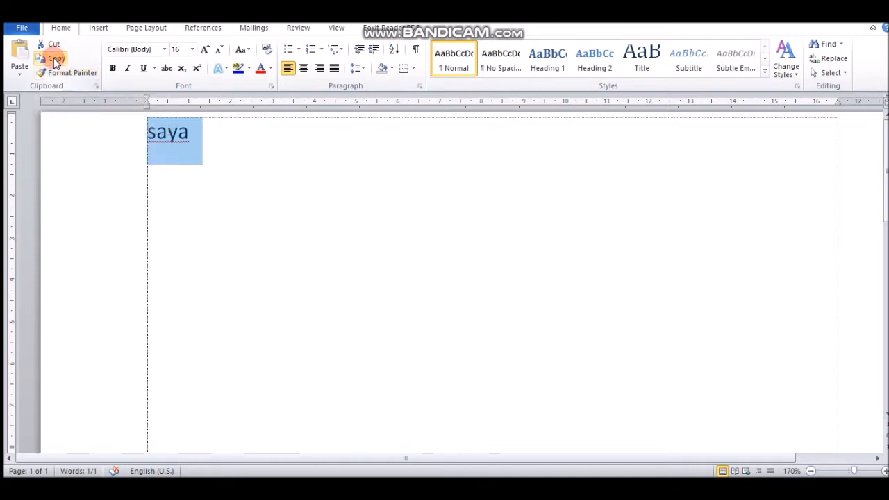
left_click(205, 140)
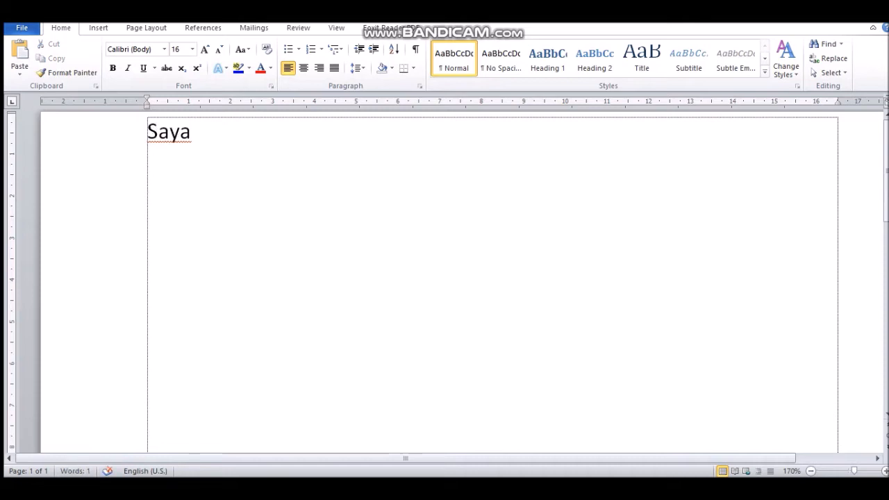
left_click(19, 52)
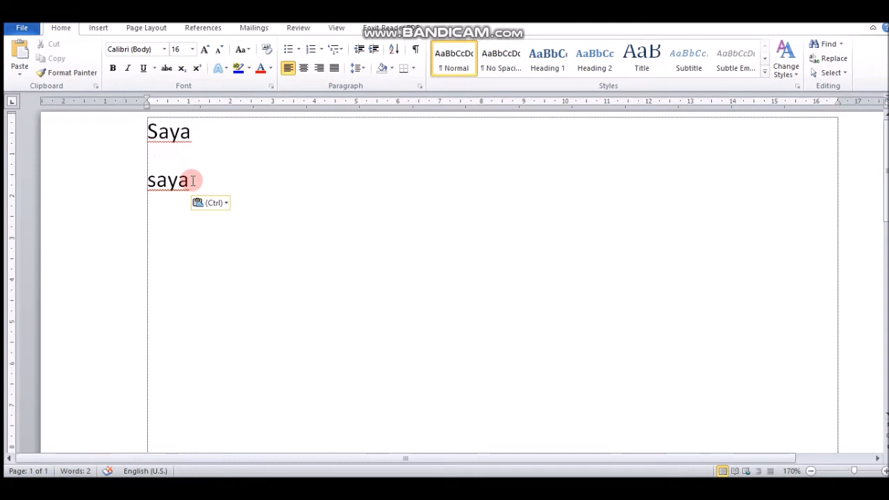
left_click(19, 53)
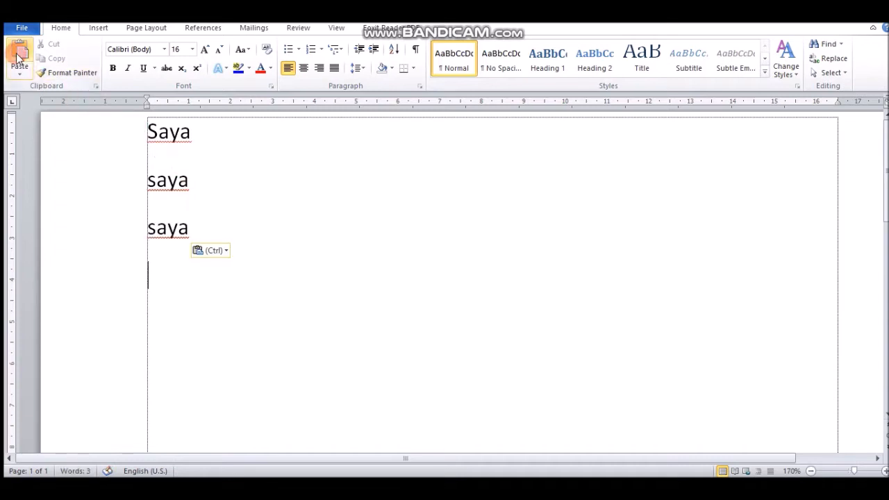
left_click(20, 53)
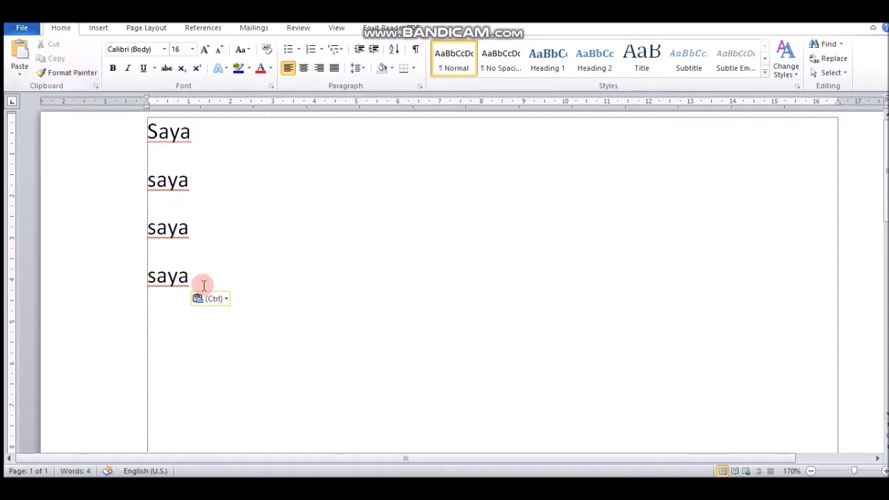
Delete the three pasted "saya" lines and cut the remaining word "Saya" from the first line.
left_click_drag(196, 279, 151, 188)
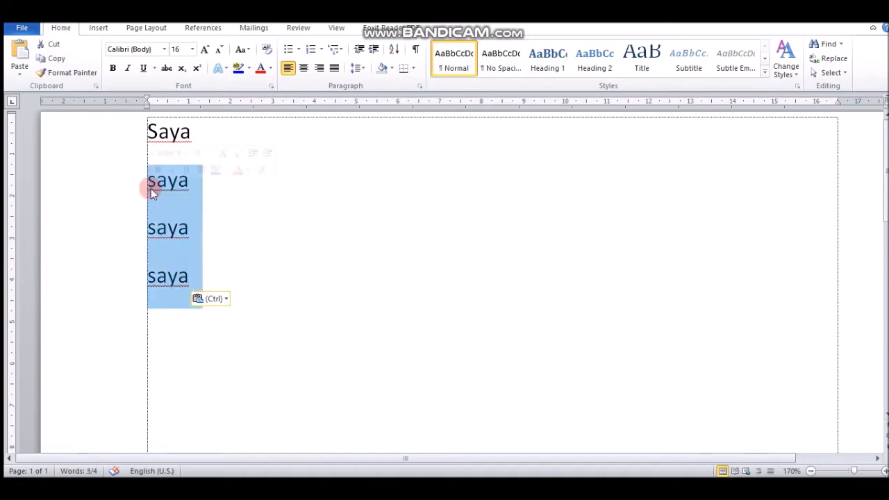
key("Delete")
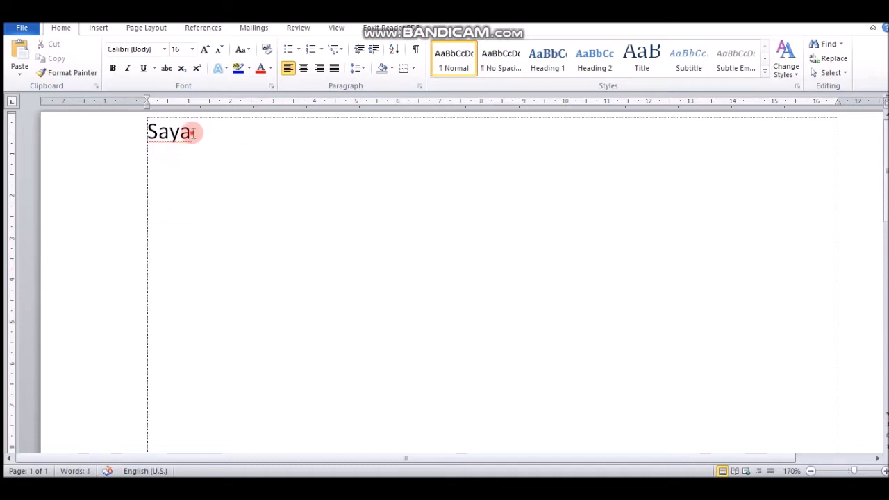
left_click_drag(193, 132, 135, 132)
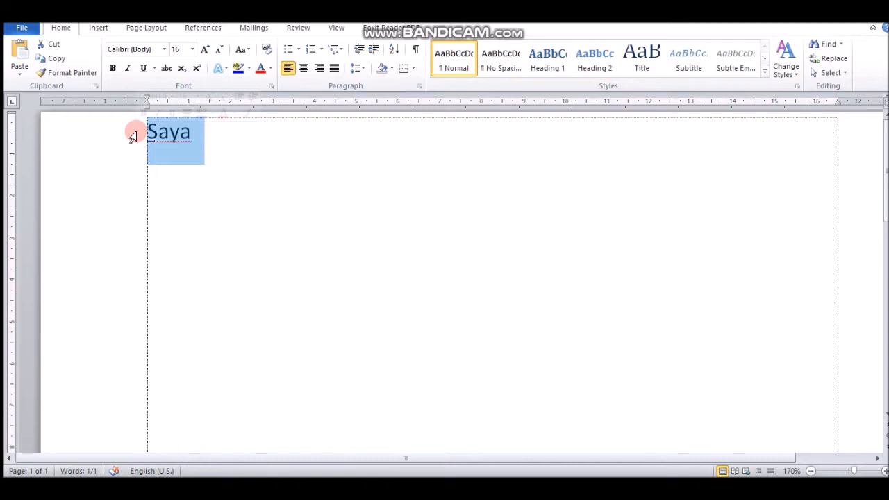
left_click(51, 46)
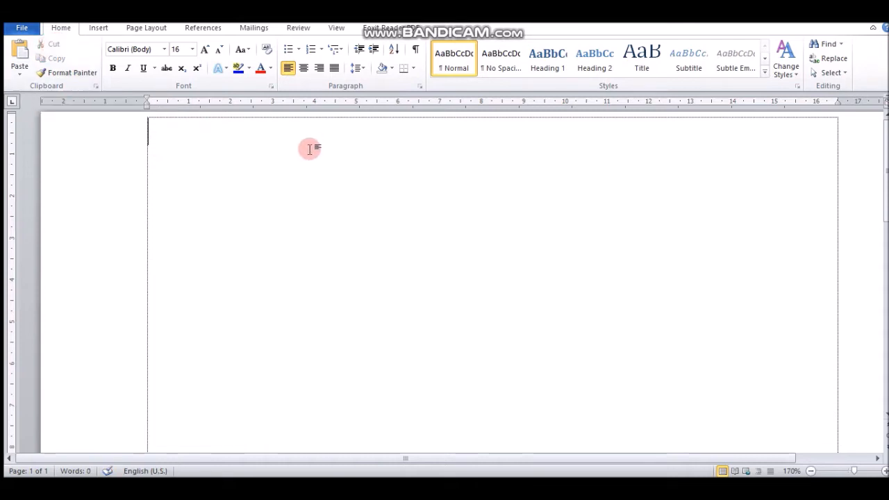
Enter "saya" on the first line, replace it with the cut word "Saya", and paste three more copies below it.
type("saya")
key("Return")
left_click(191, 139)
left_click_drag(191, 139, 134, 139)
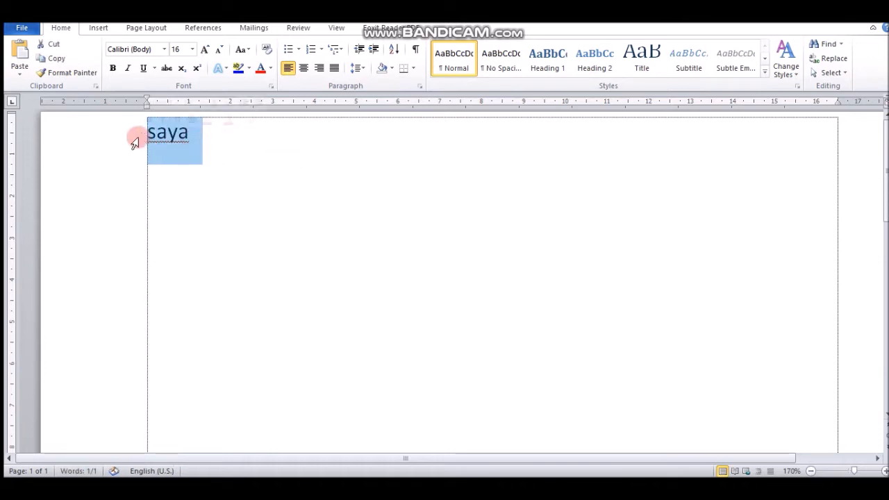
left_click(28, 56)
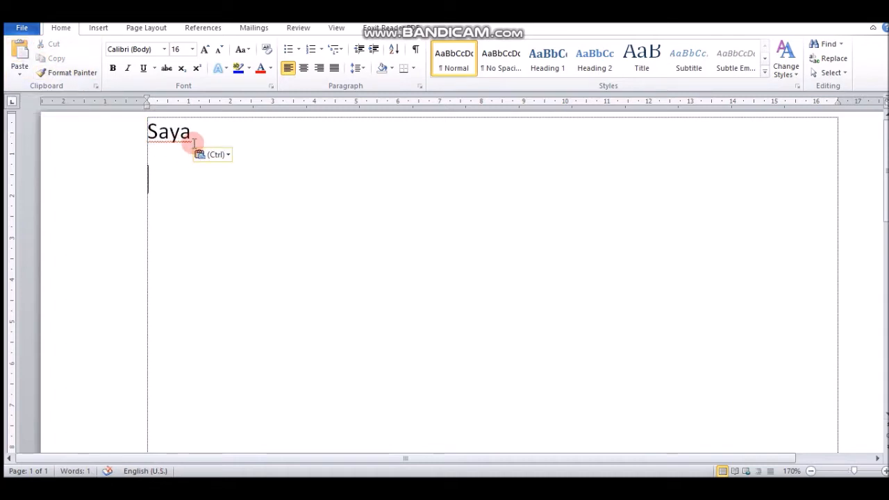
left_click(18, 55)
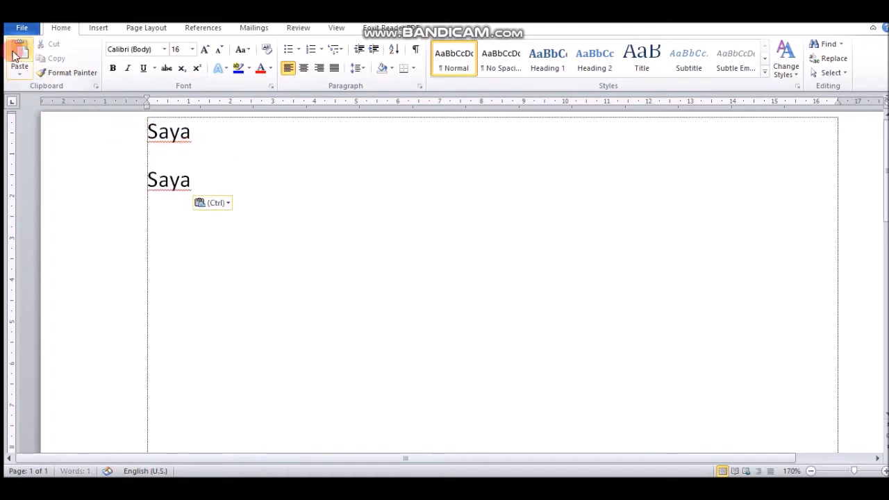
left_click(18, 57)
left_click(18, 57)
Cut the lower three "Saya" lines one at a time, starting from the last, and delete the remaining first line.
left_click(206, 266)
left_click_drag(197, 276, 141, 278)
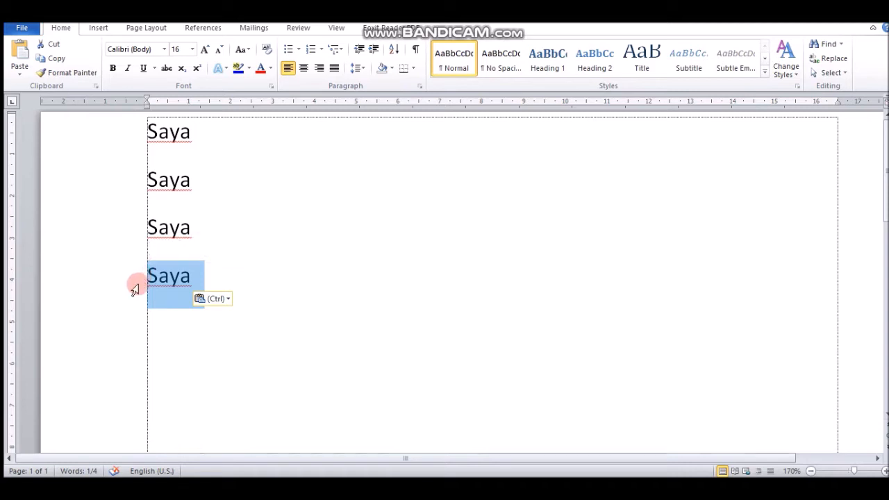
left_click(46, 43)
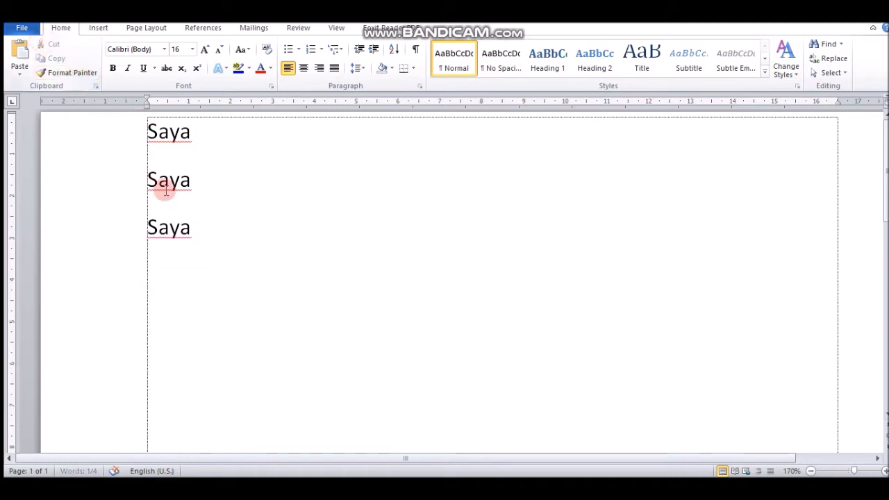
left_click_drag(192, 225, 132, 226)
left_click(54, 45)
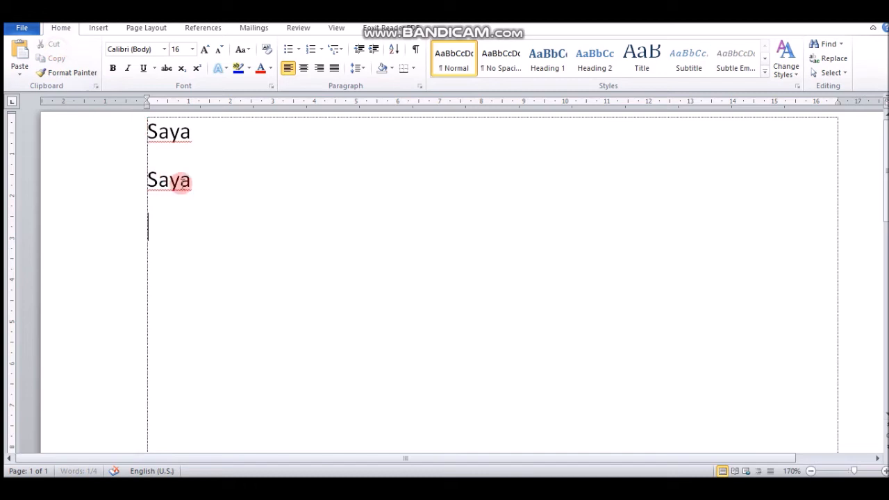
left_click_drag(184, 182, 125, 184)
left_click(53, 43)
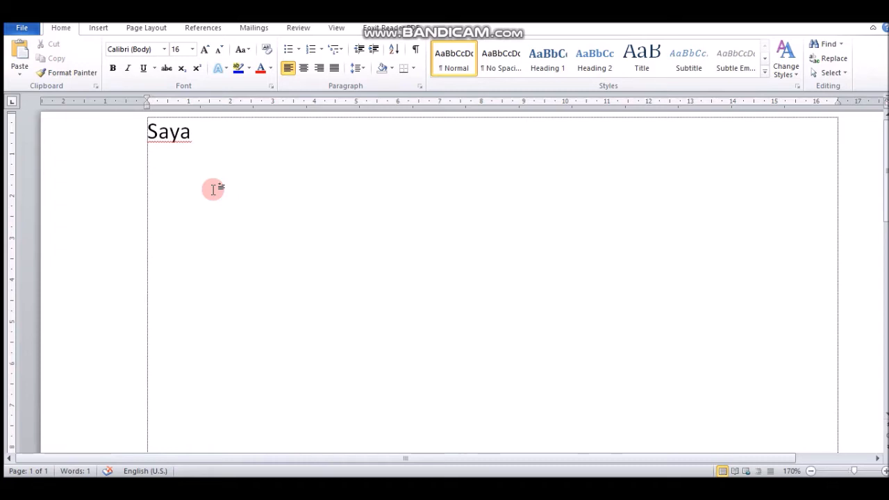
left_click_drag(218, 145, 134, 139)
key("BackSpace")
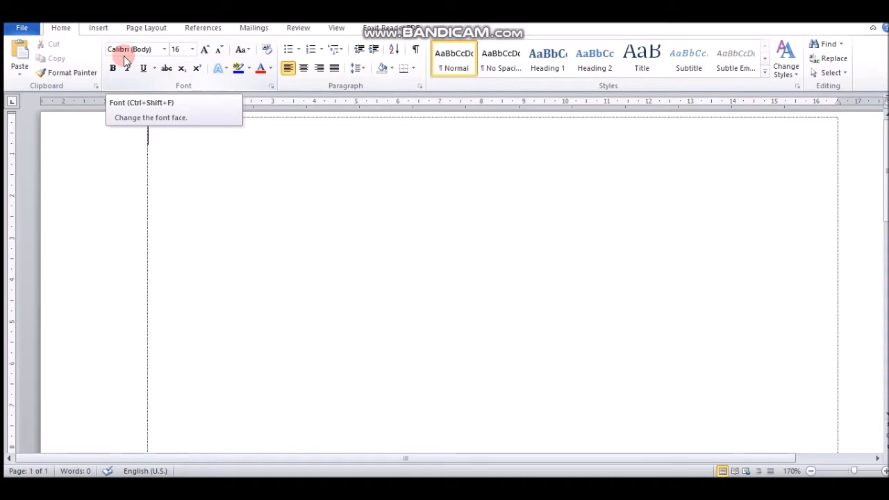
Set the font size to 12 and review the available Change Case options without applying any.
left_click(192, 50)
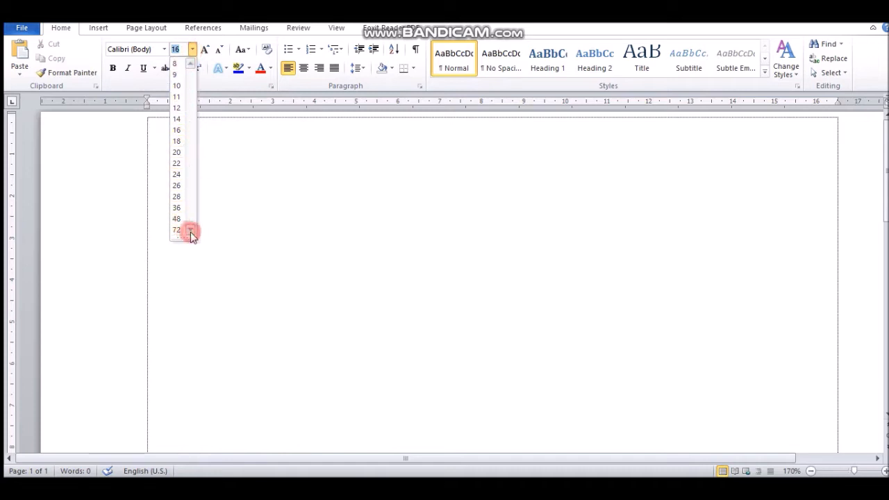
left_click(176, 108)
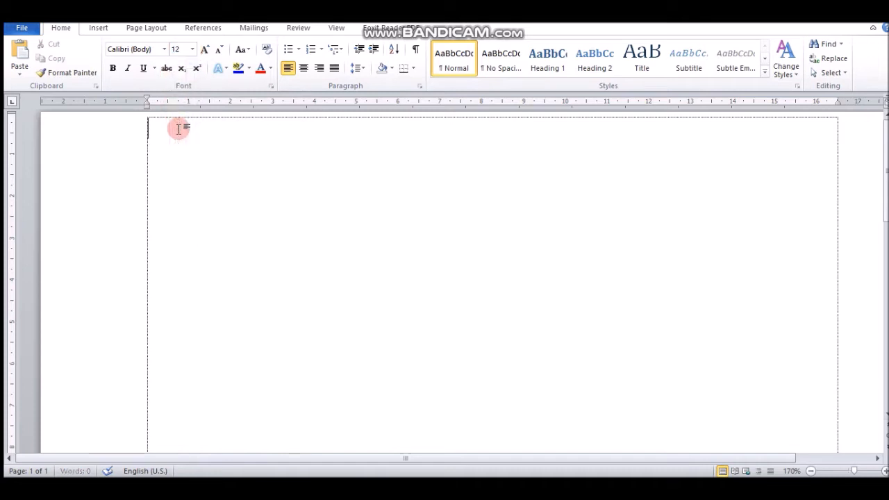
left_click(193, 49)
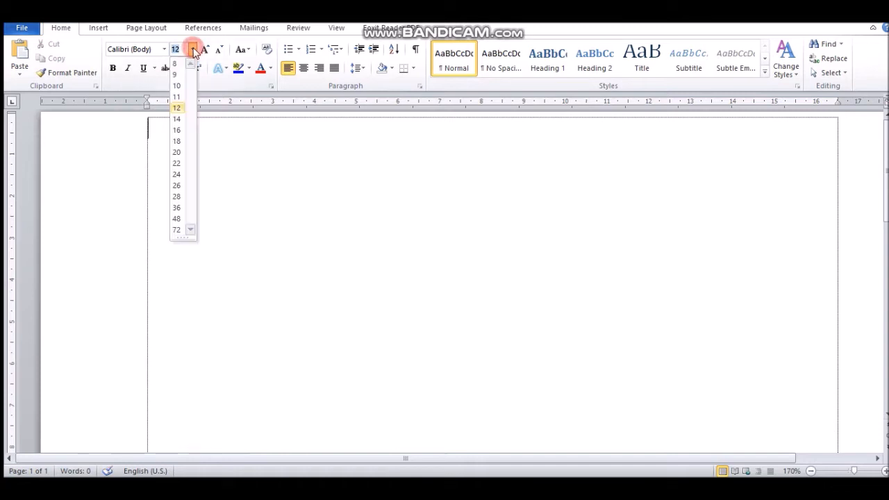
left_click(240, 154)
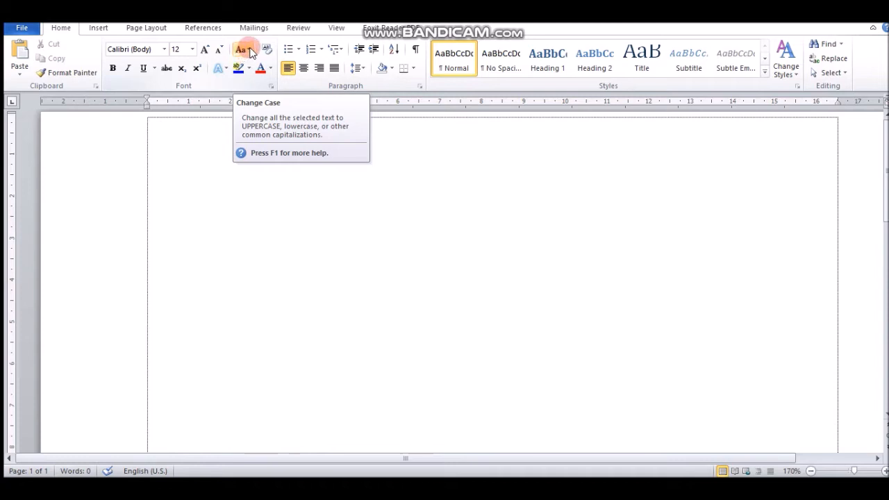
left_click(250, 51)
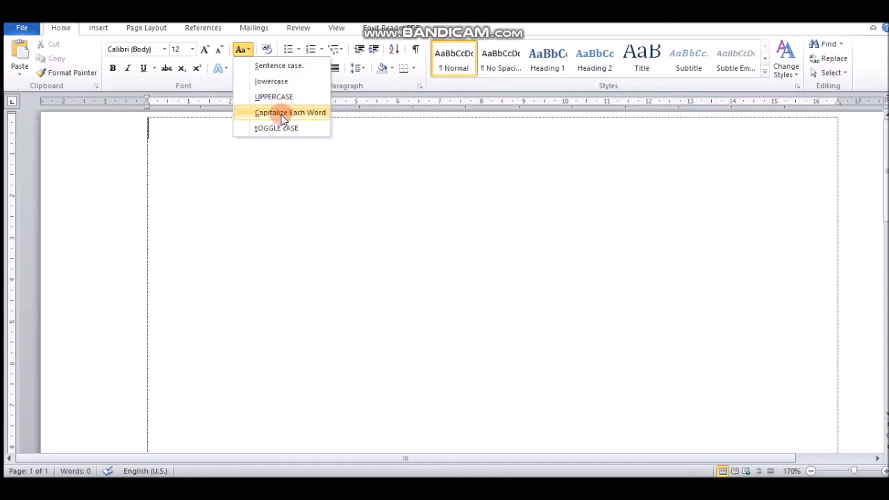
left_click(278, 156)
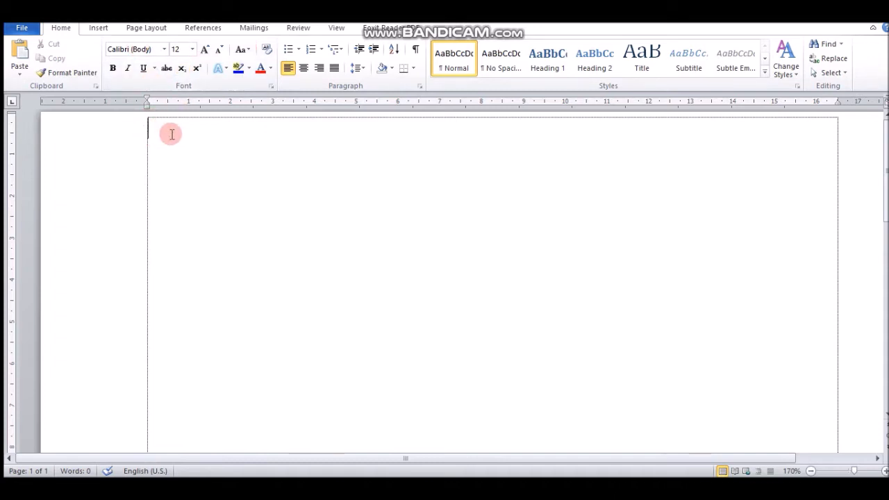
Enter the sentence "Kami belajar TIK" on the first line and select the whole sentence.
type("Kami belajar TIK")
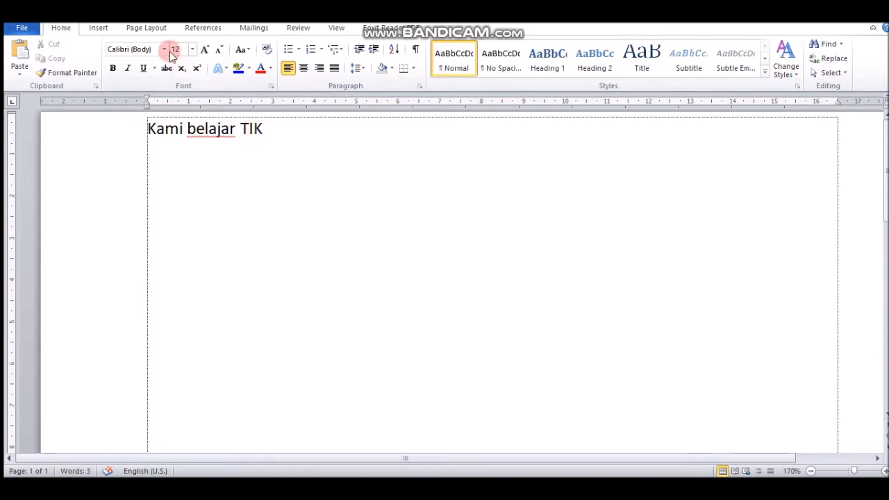
left_click_drag(267, 125, 168, 131)
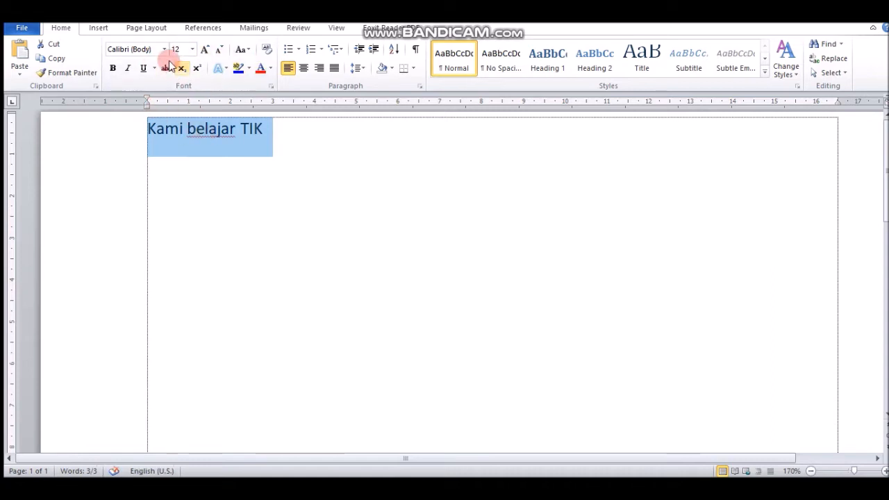
Apply the Bookman Old Style font to the selected sentence, then change it to Bodoni MT Black.
left_click(164, 49)
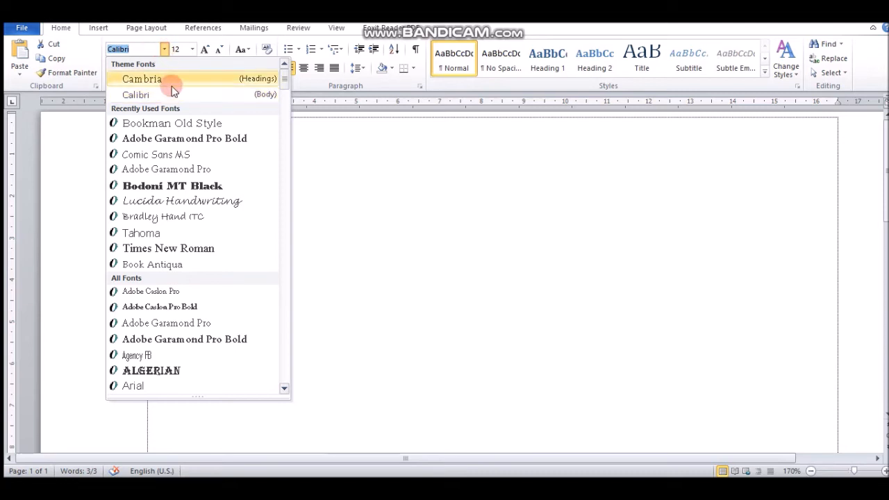
mouse_move(284, 79)
left_mouse_down()
mouse_move(276, 205)
mouse_move(282, 284)
mouse_move(283, 74)
left_mouse_up()
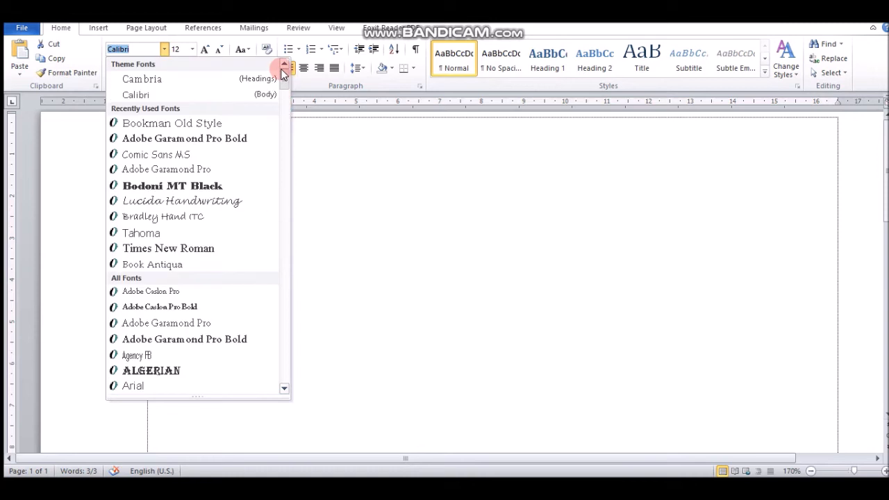
left_click(217, 125)
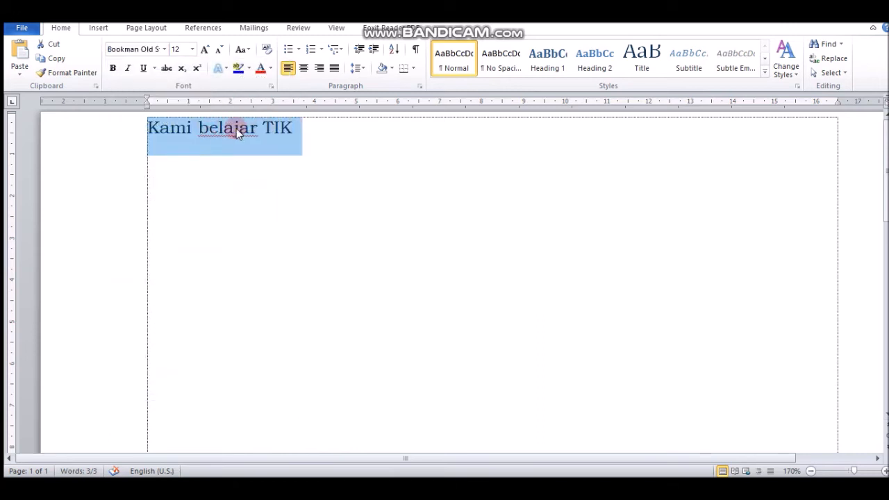
left_click(165, 50)
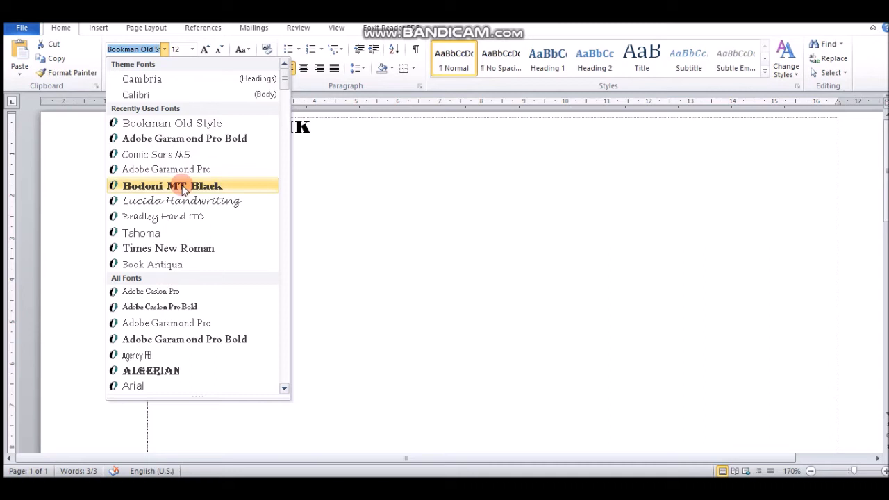
left_click(229, 187)
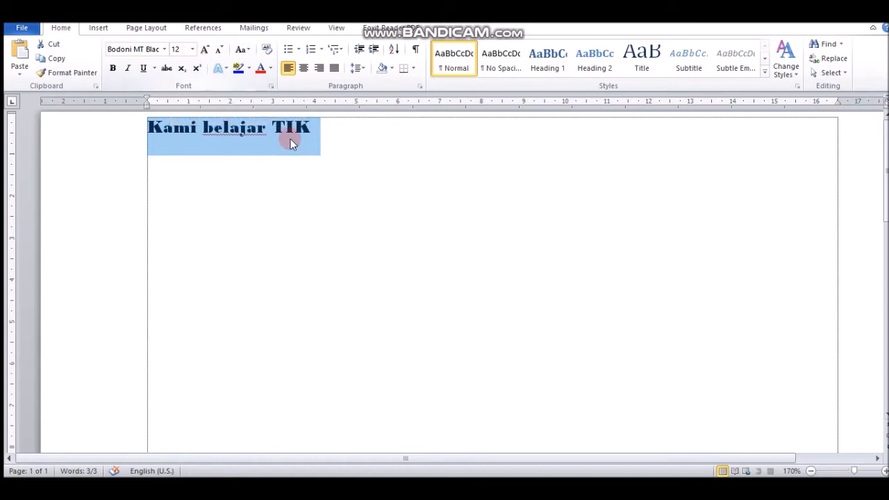
Set the sentence's font size to 24, enlarge it stepwise to 72, and shrink it stepwise back to 24.
left_click(194, 54)
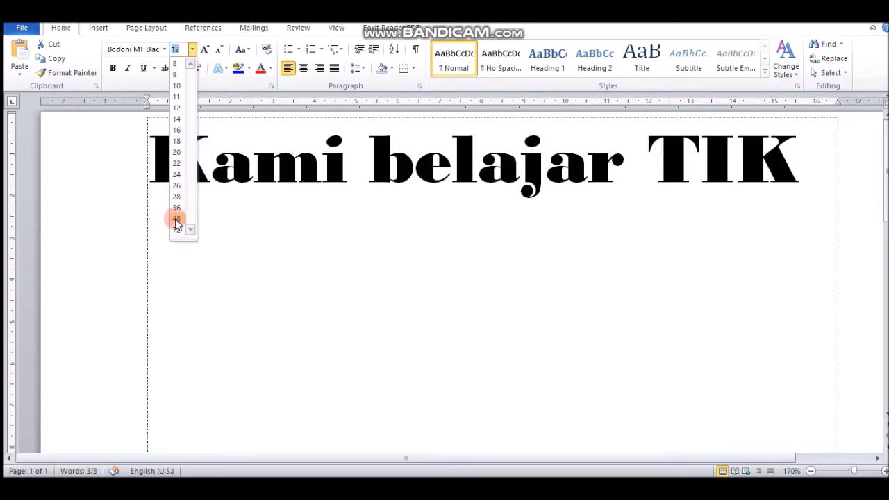
left_click(176, 175)
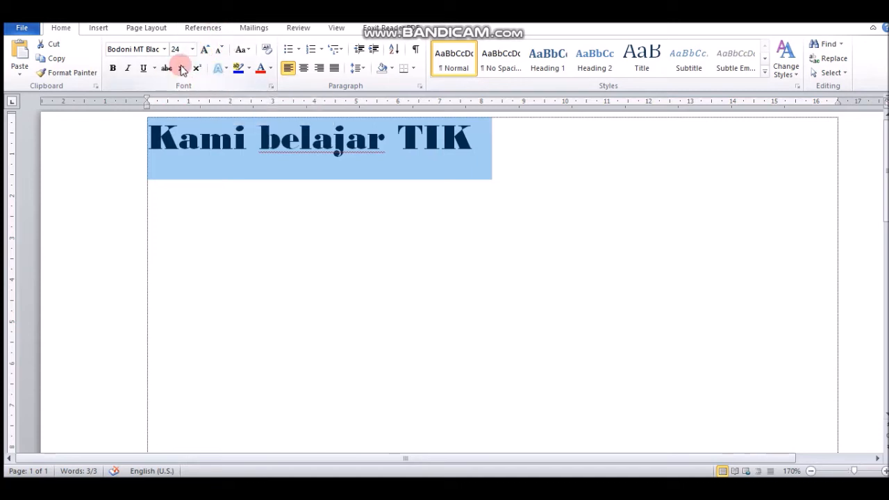
left_click(206, 51)
left_click(206, 51)
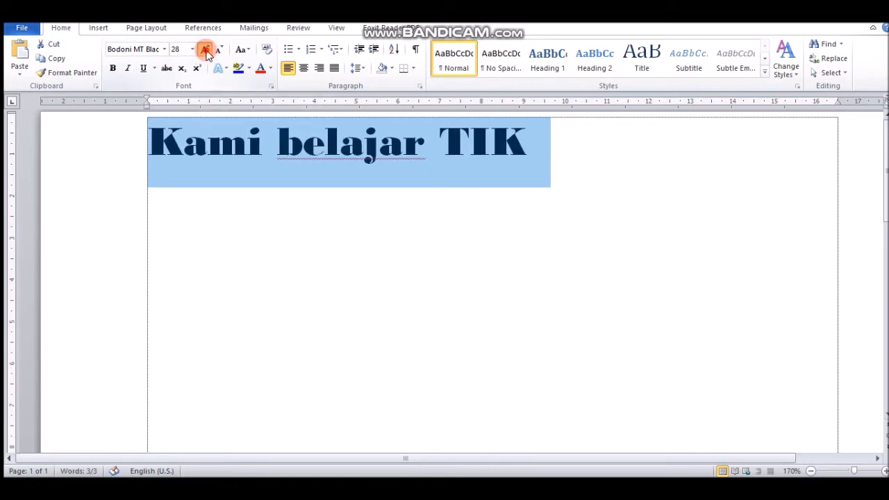
left_click(205, 51)
left_click(206, 52)
left_click(206, 52)
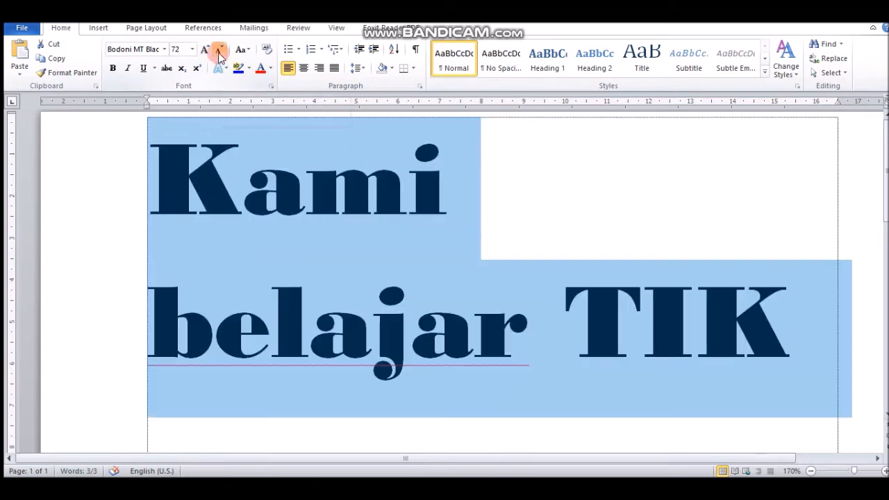
left_click(219, 54)
left_click(219, 54)
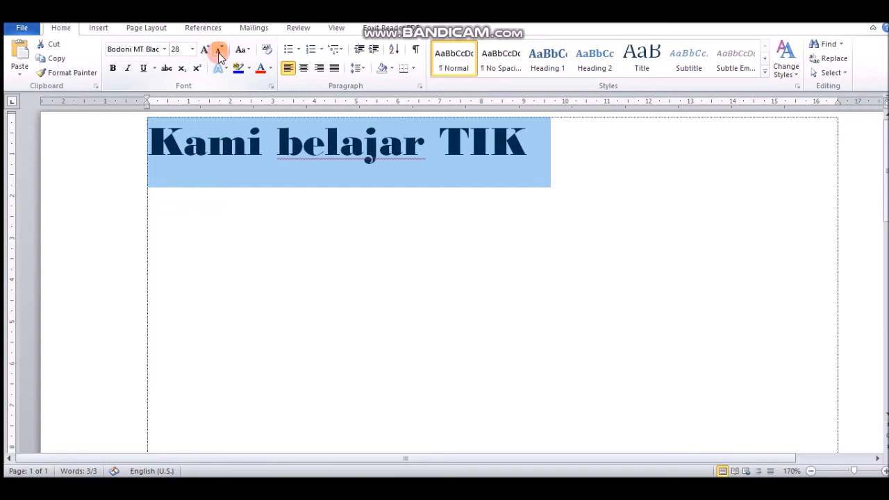
left_click(219, 54)
left_click(218, 54)
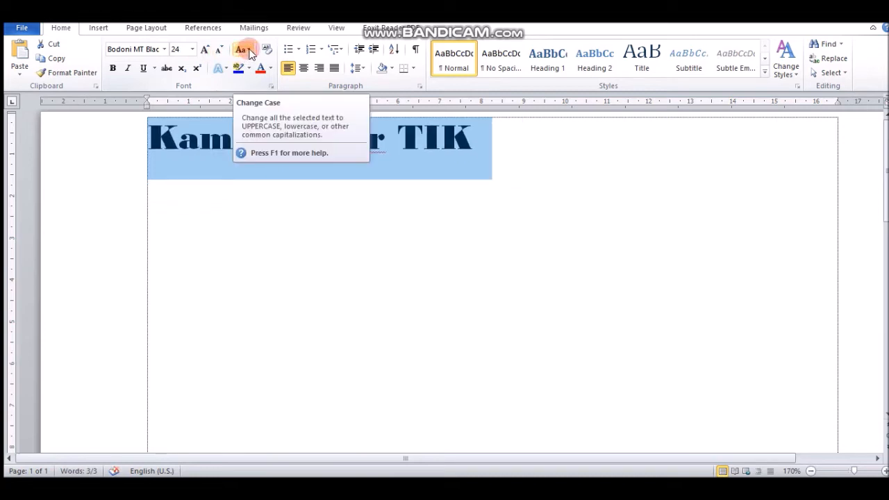
Change the case of the selected sentence to Sentence case, then to lowercase.
left_click(249, 50)
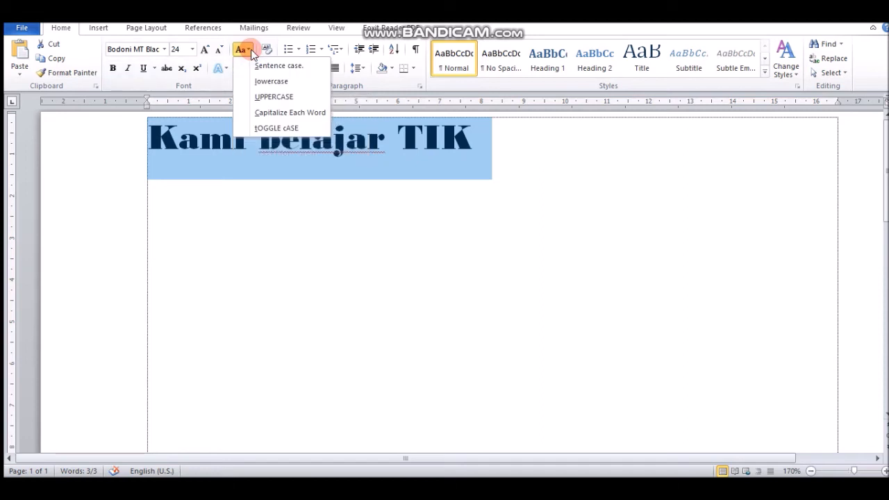
left_click(239, 52)
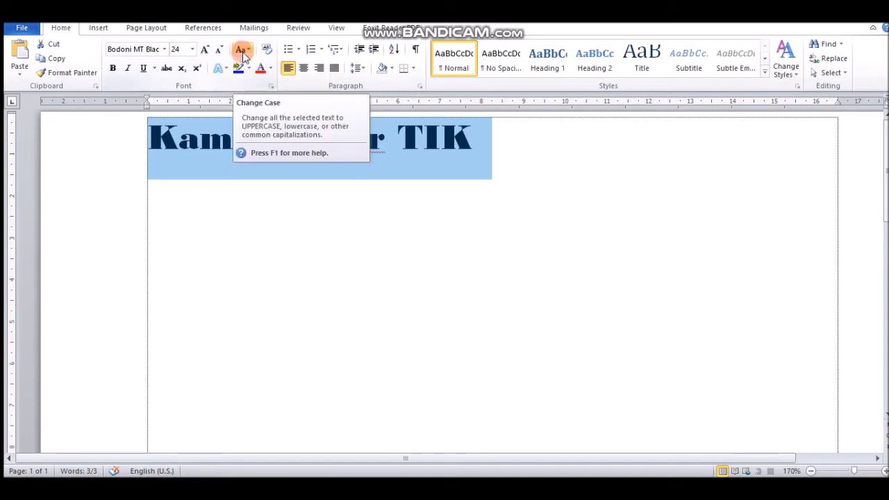
left_click(242, 53)
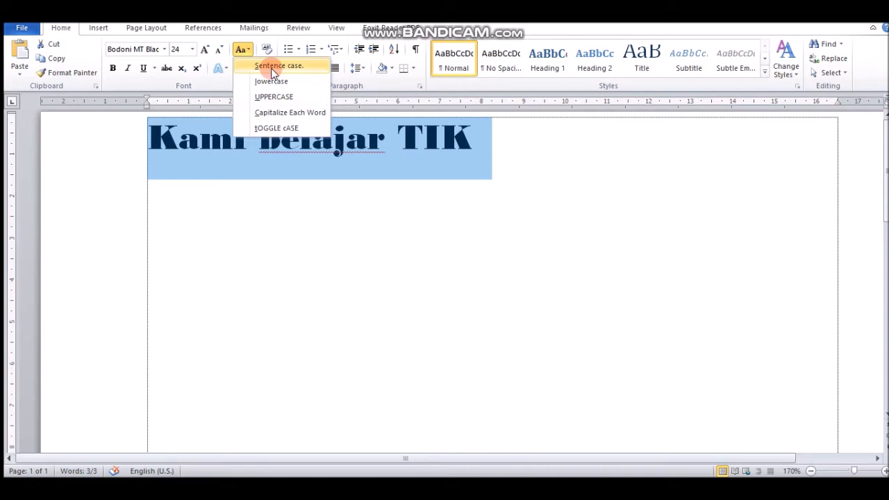
left_click(273, 67)
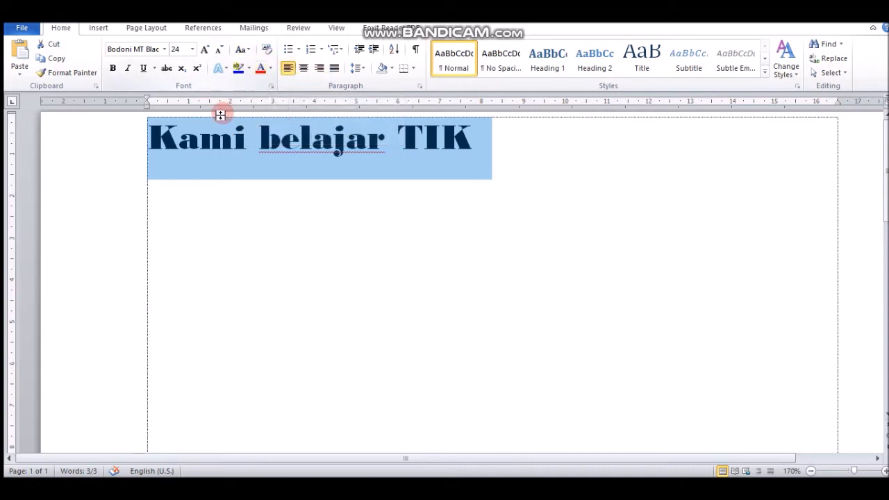
left_click(249, 51)
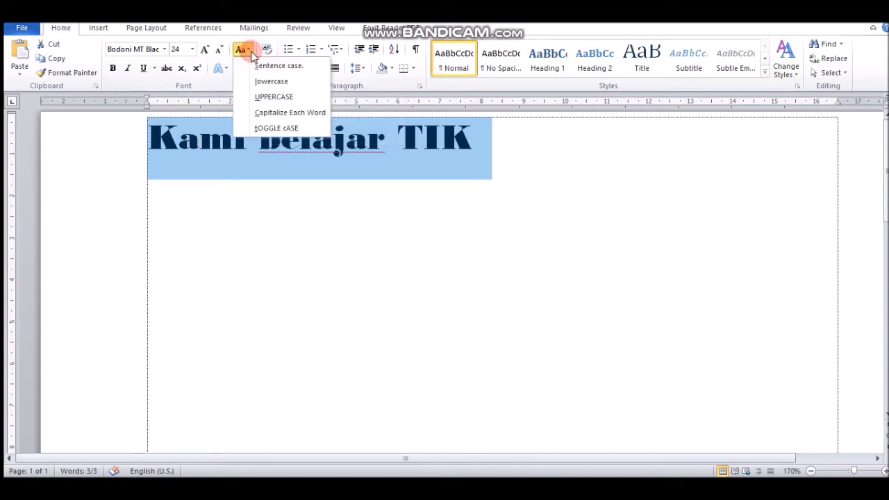
left_click(271, 80)
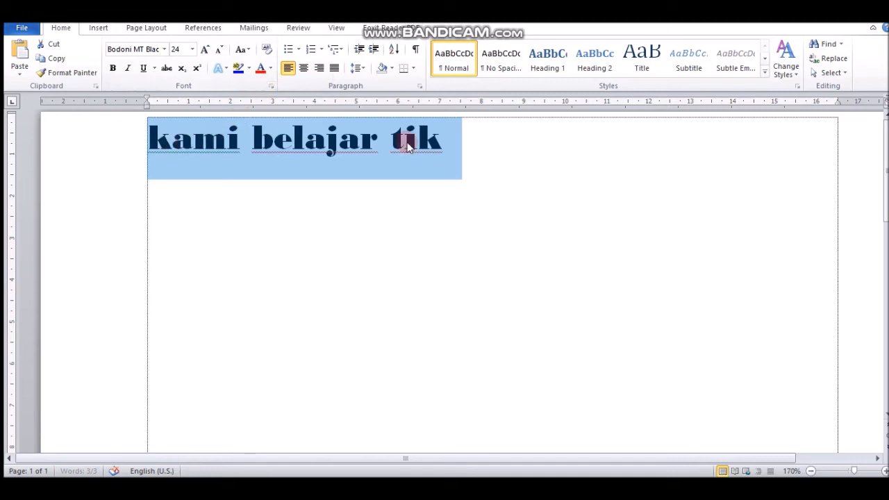
Apply Sentence case to the lowercase sentence, then convert it to UPPERCASE.
left_click(249, 52)
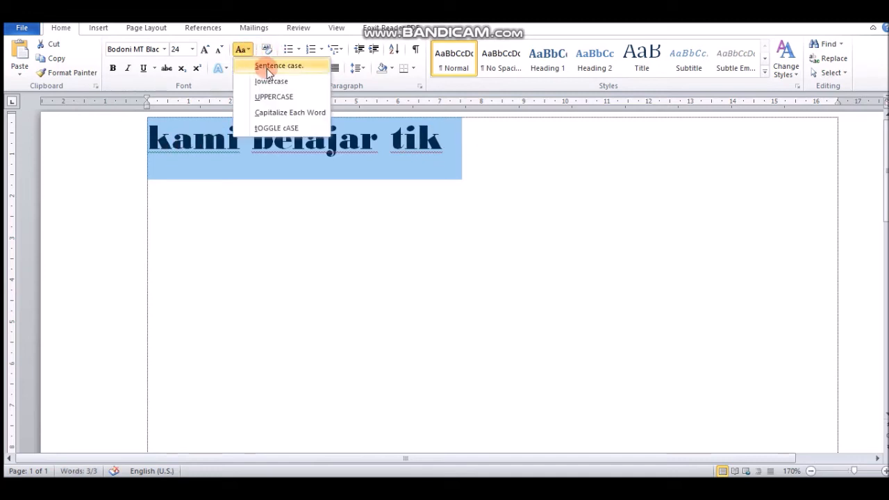
left_click(268, 66)
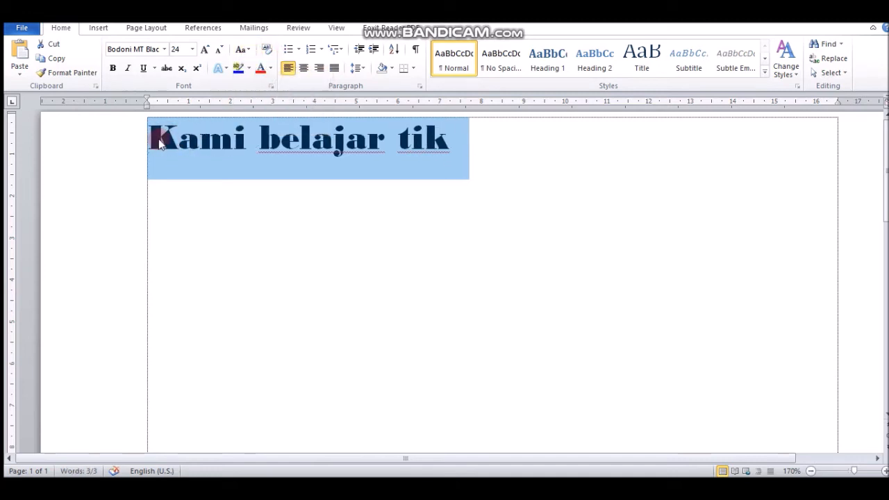
left_click(241, 50)
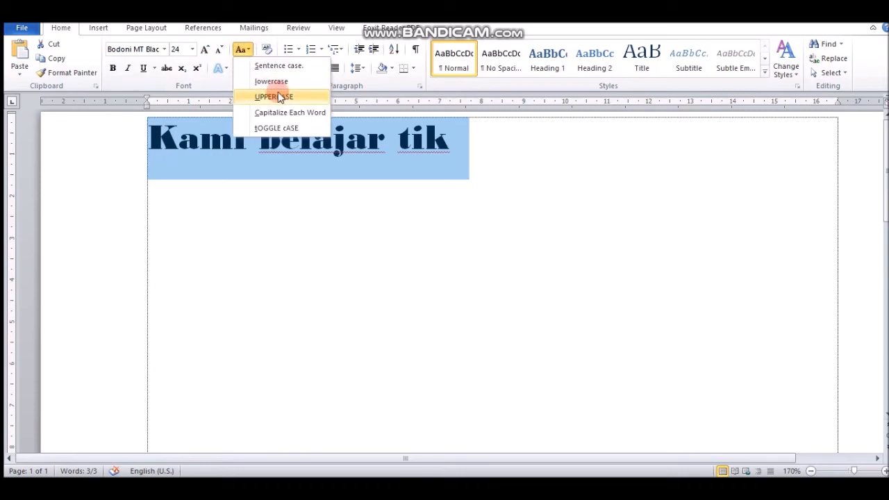
left_click(283, 99)
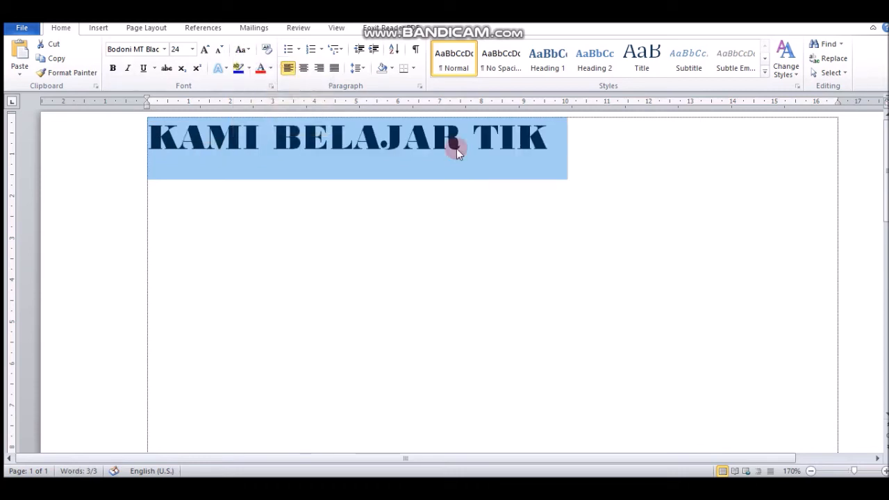
Apply Capitalize Each Word to the sentence, then switch it to tOGGLE cASE.
left_click(242, 50)
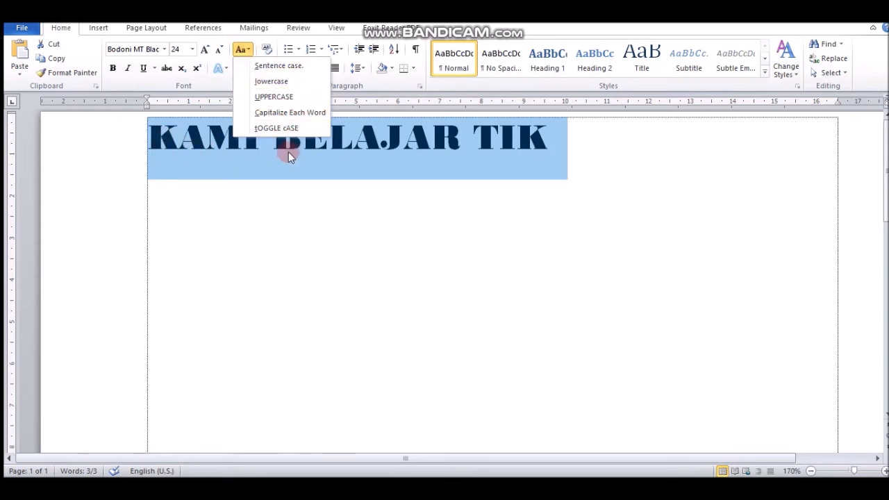
left_click(281, 114)
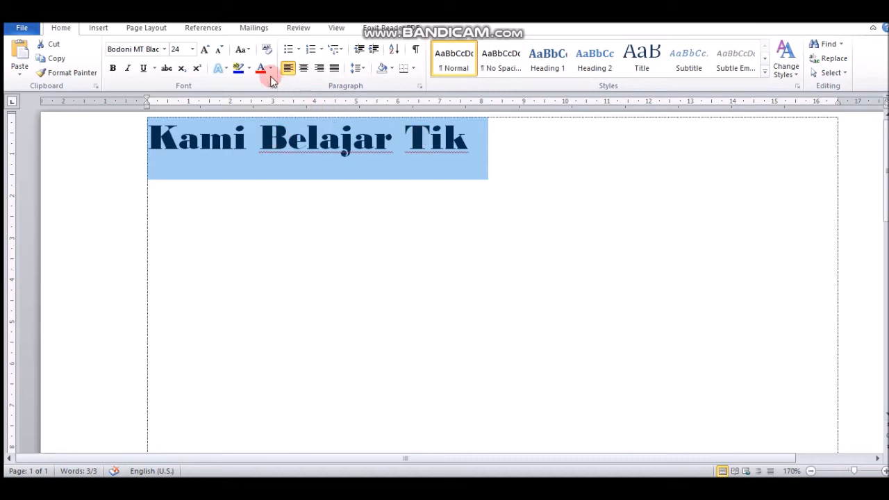
left_click(242, 49)
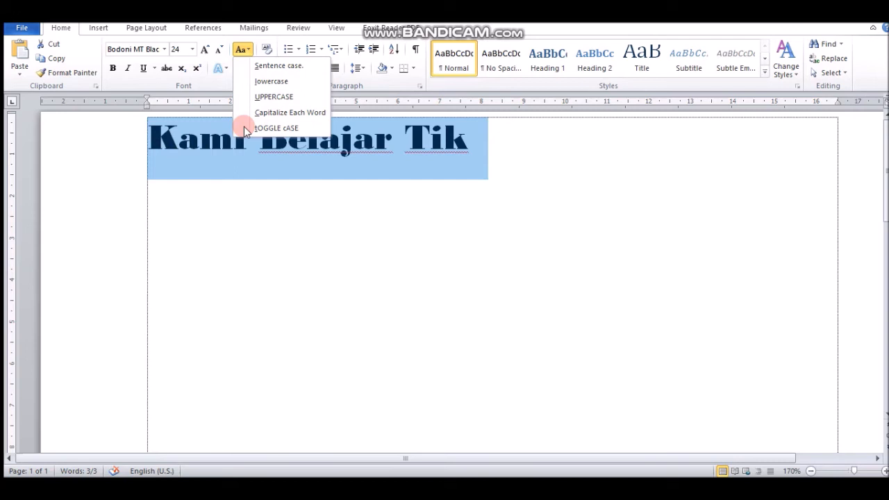
left_click(290, 131)
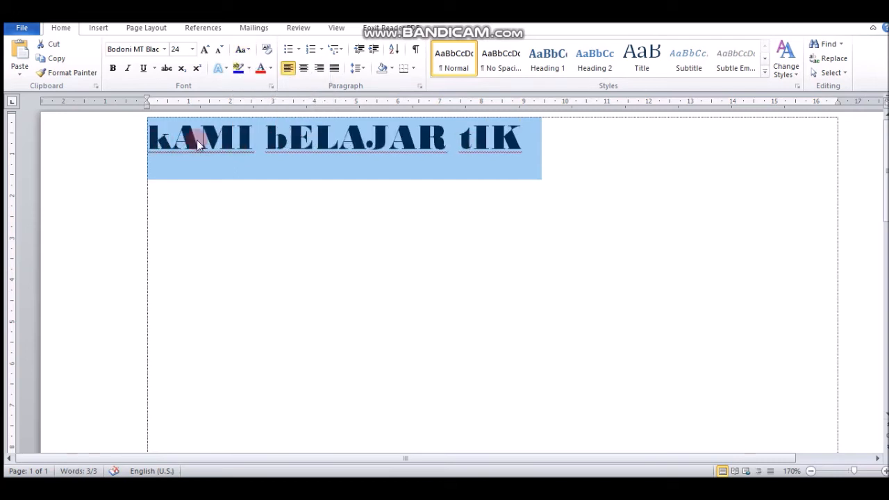
Delete the sample sentence and enter the word "komputer" on the first line.
left_click(250, 50)
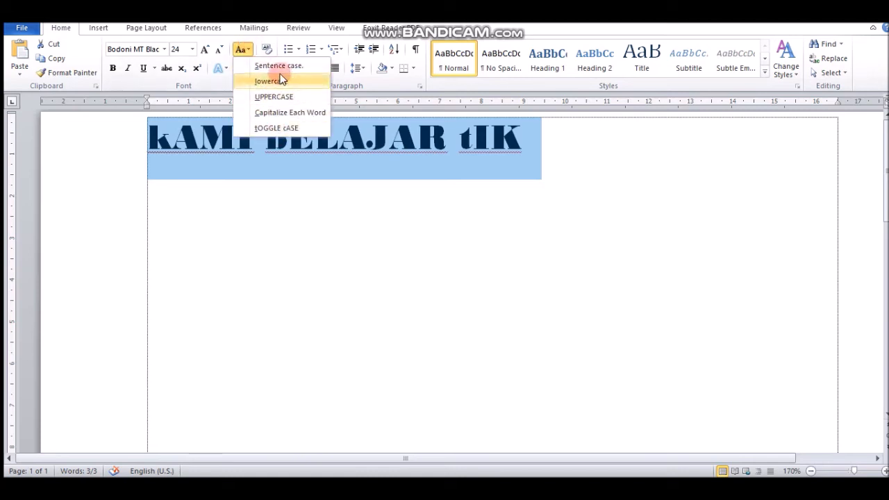
left_click(336, 202)
key("Delete")
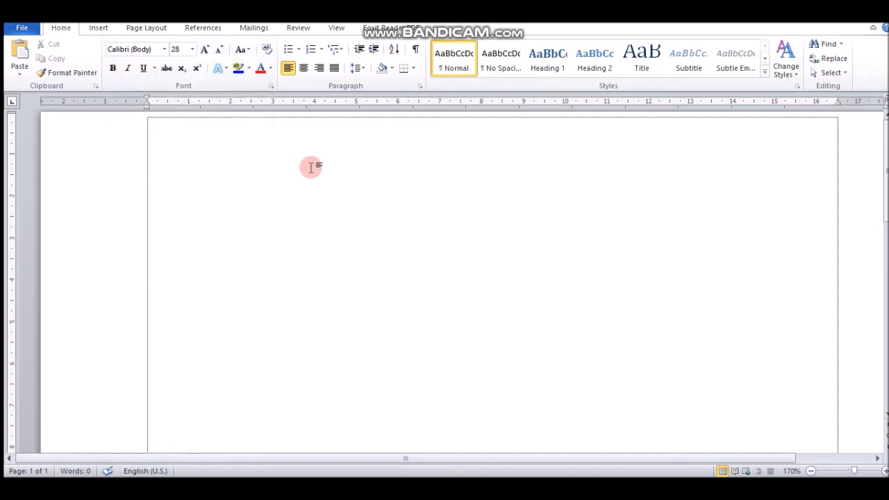
type("komputer")
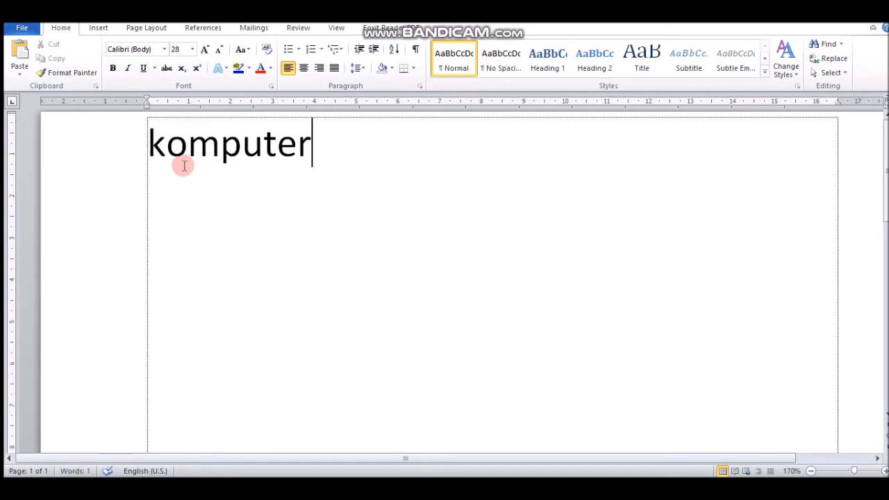
Select the word "komputer", make it bold, and clear the selection.
left_click_drag(317, 144, 119, 145)
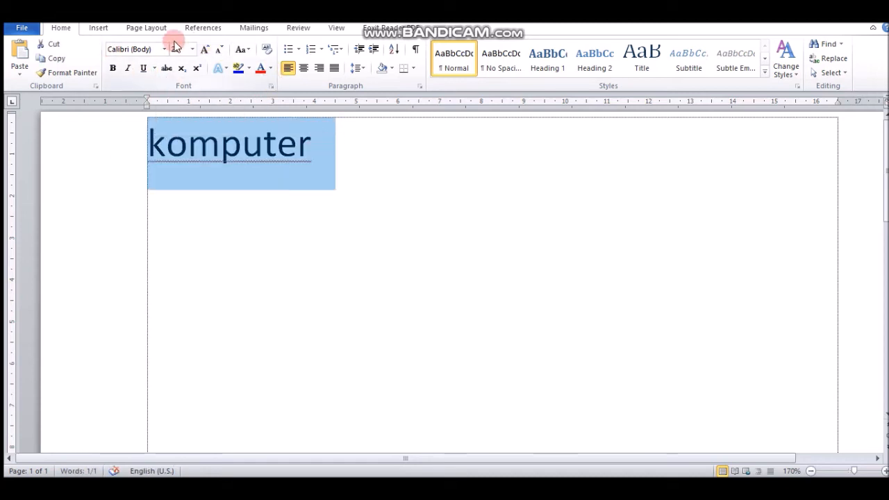
left_click(331, 148)
left_click_drag(331, 148, 133, 147)
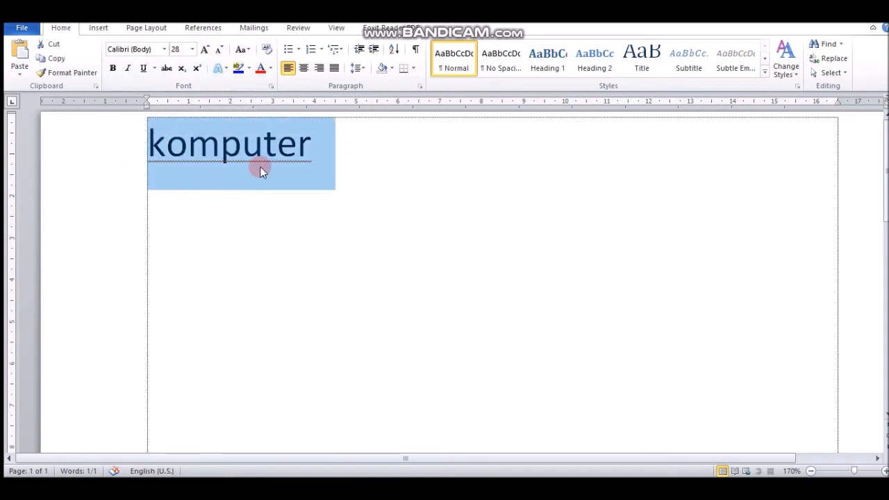
left_click(111, 68)
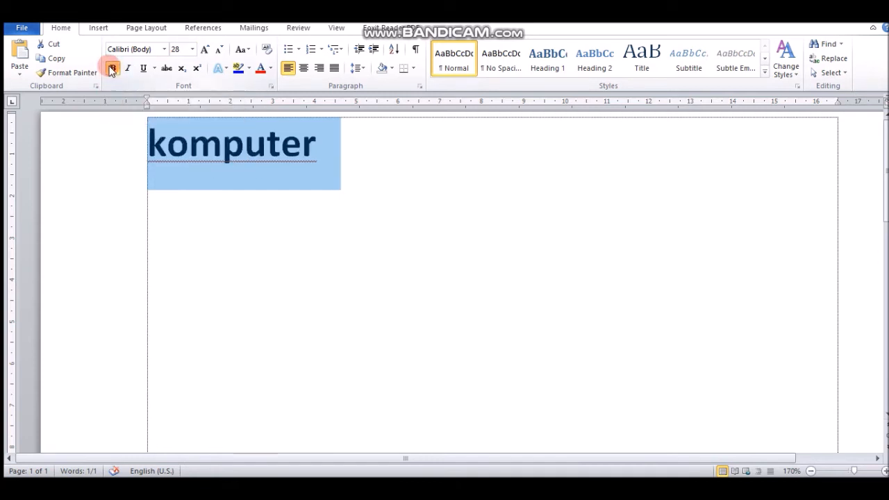
left_click(387, 202)
Select the bold word "komputer" again and make it italic as well.
left_click_drag(336, 154, 153, 168)
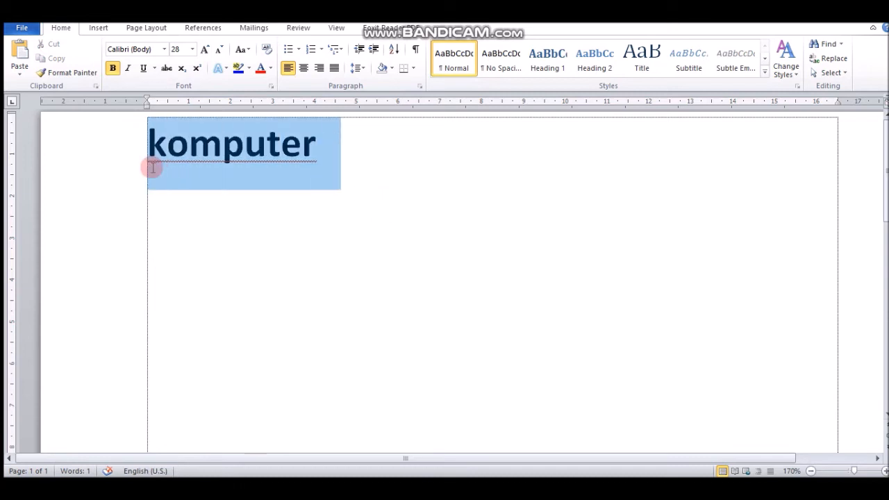
left_click(130, 69)
left_click(347, 223)
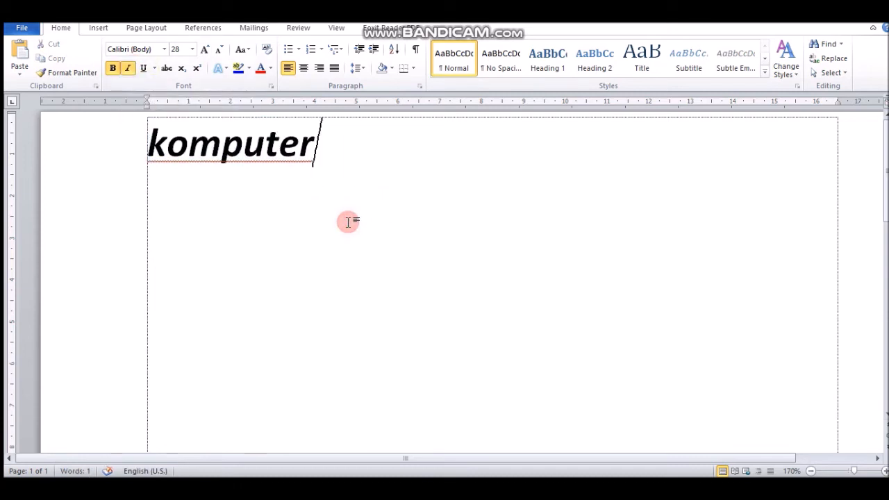
Select the word "komputer" and underline it, keeping the bold and italic formatting.
left_click(314, 150)
left_click_drag(316, 148, 119, 146)
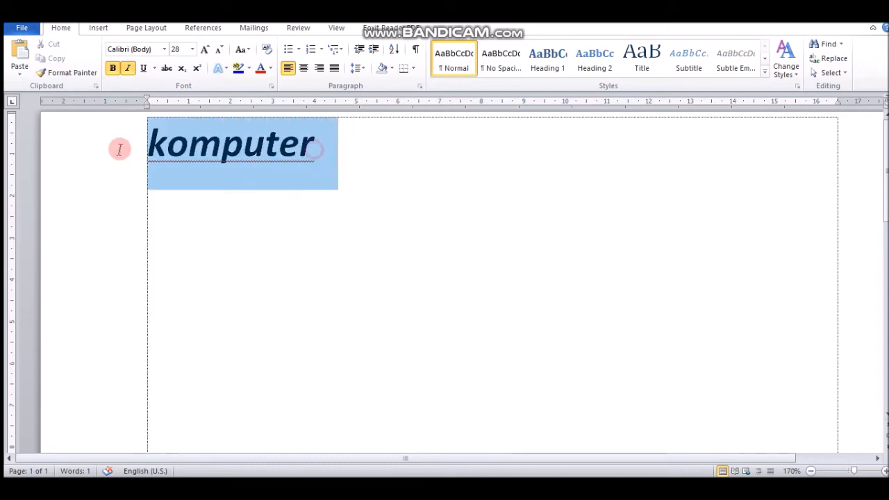
left_click(128, 68)
left_click(143, 68)
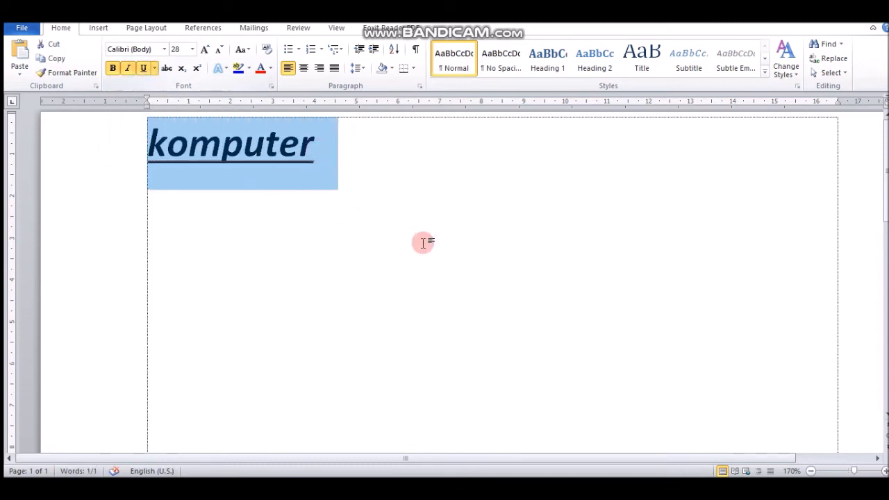
Remove the bold, italic and underline formatting from the word "komputer".
left_click(392, 212)
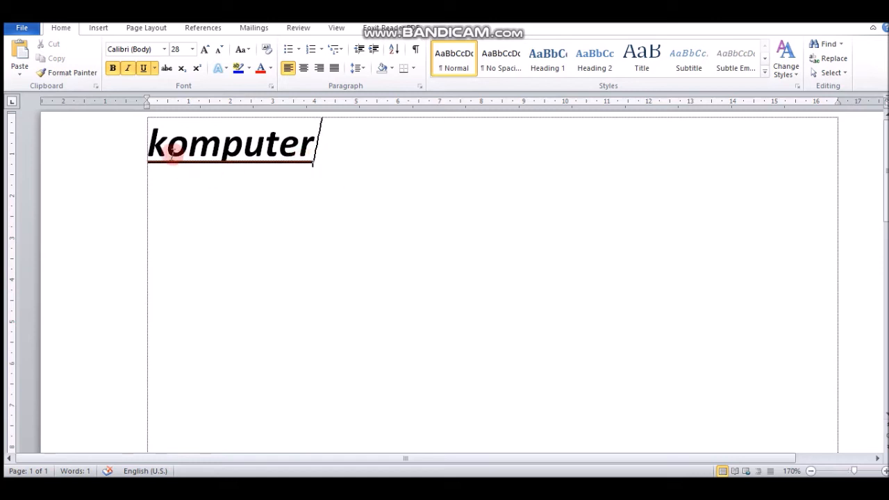
left_click_drag(317, 149, 142, 152)
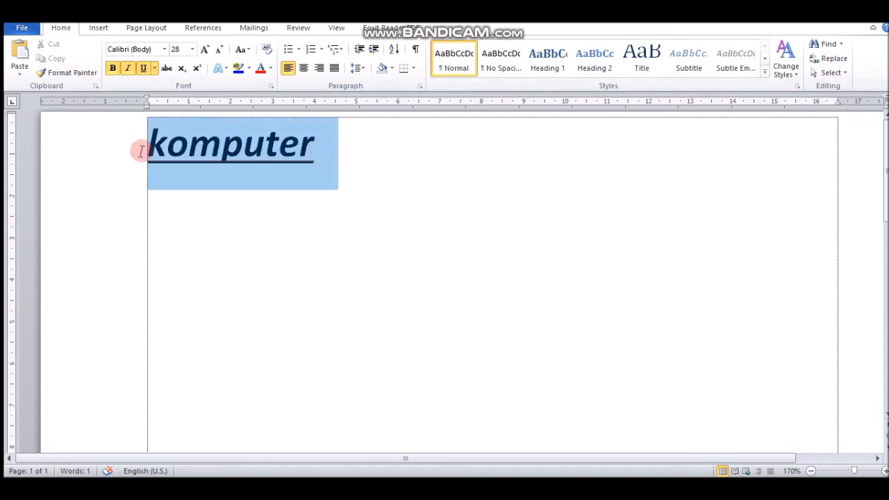
left_click(236, 209)
left_click_drag(324, 154, 147, 147)
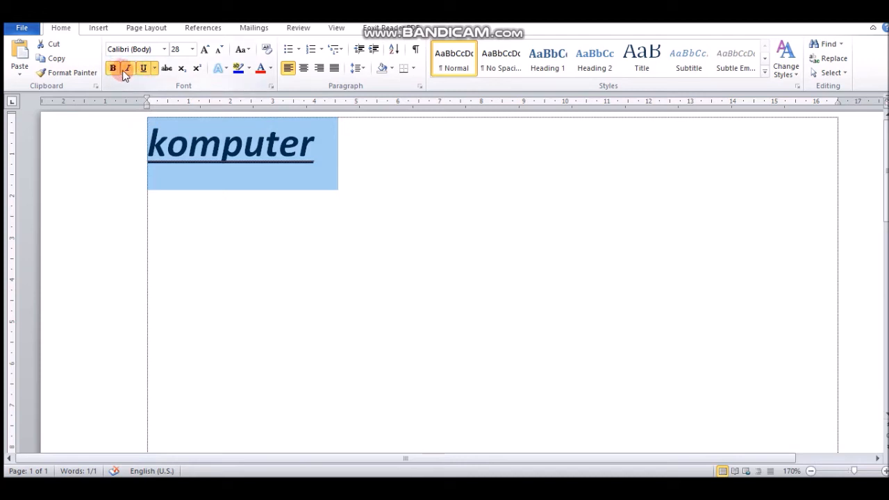
left_click(96, 70)
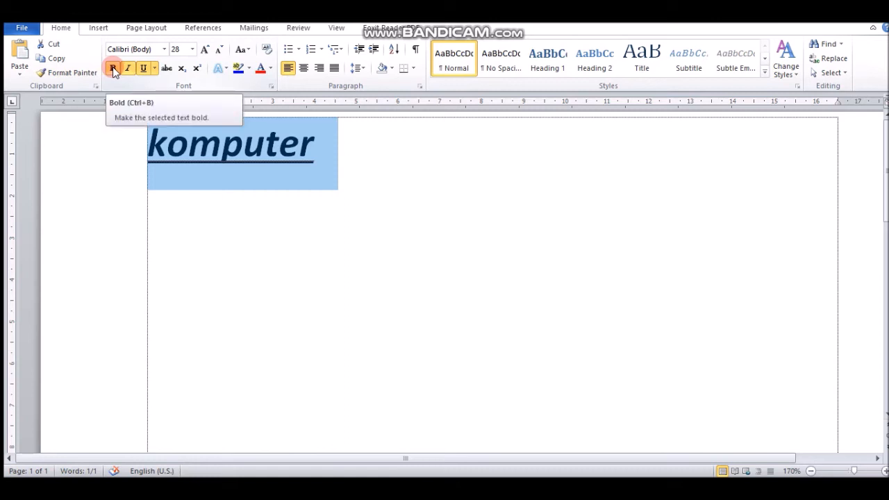
left_click(112, 67)
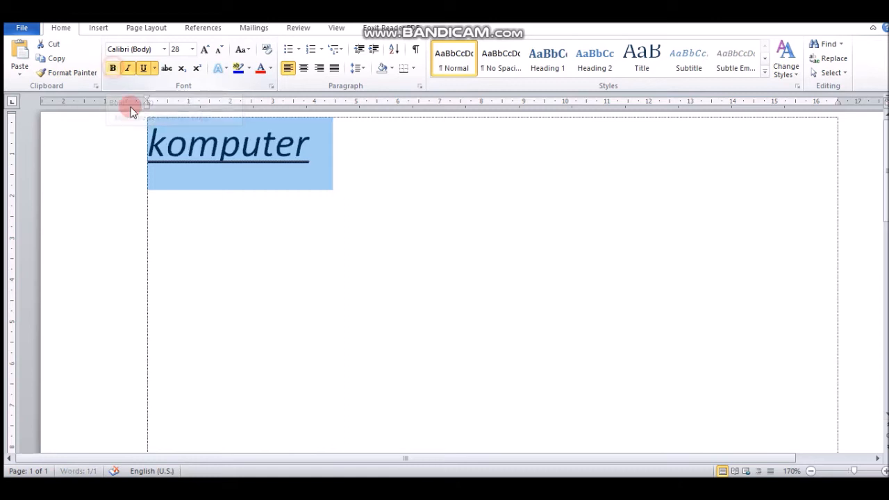
left_click(127, 70)
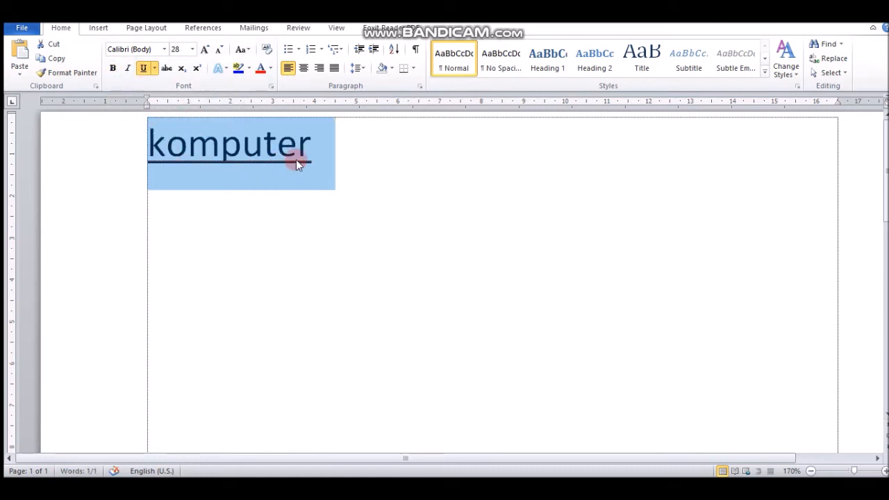
left_click(143, 68)
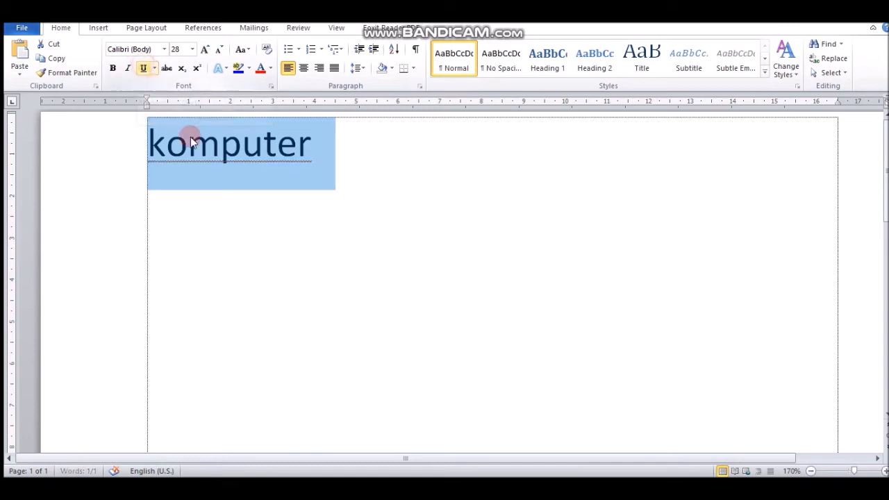
left_click(318, 191)
Set the proofing language of the word "komputer" to Indonesian.
left_click_drag(311, 160, 148, 159)
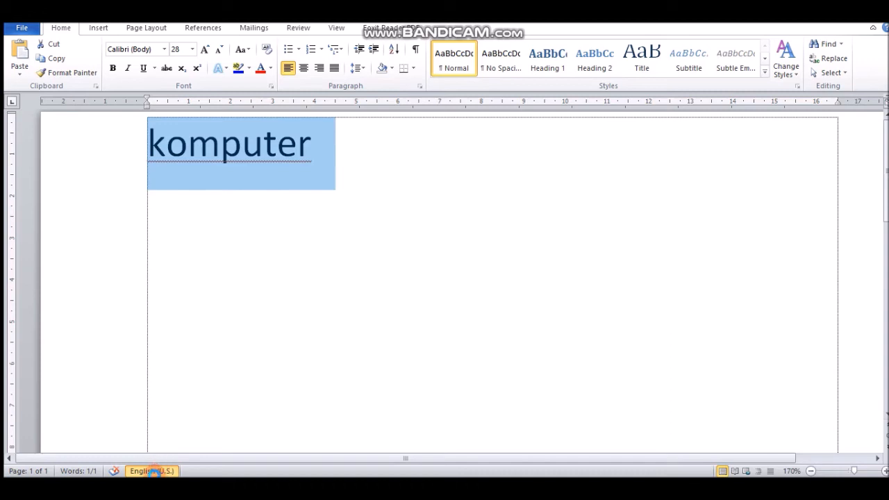
left_click(152, 471)
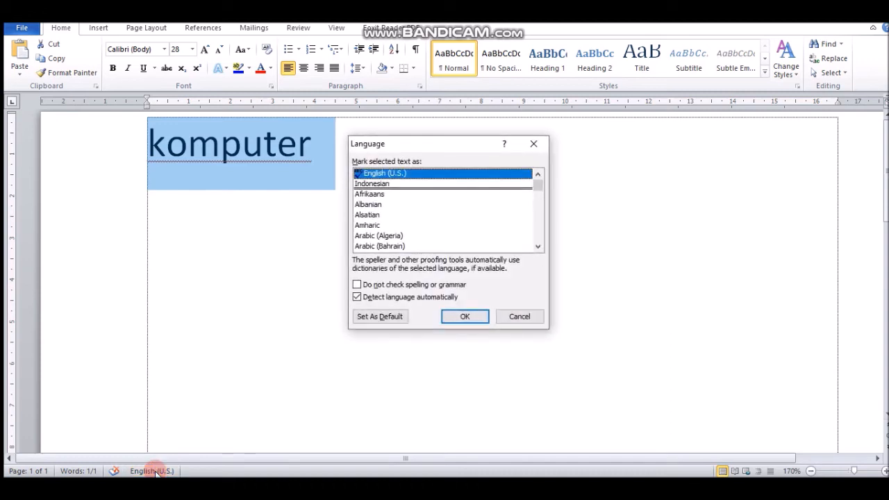
left_click(371, 185)
left_click(371, 184)
left_click(308, 236)
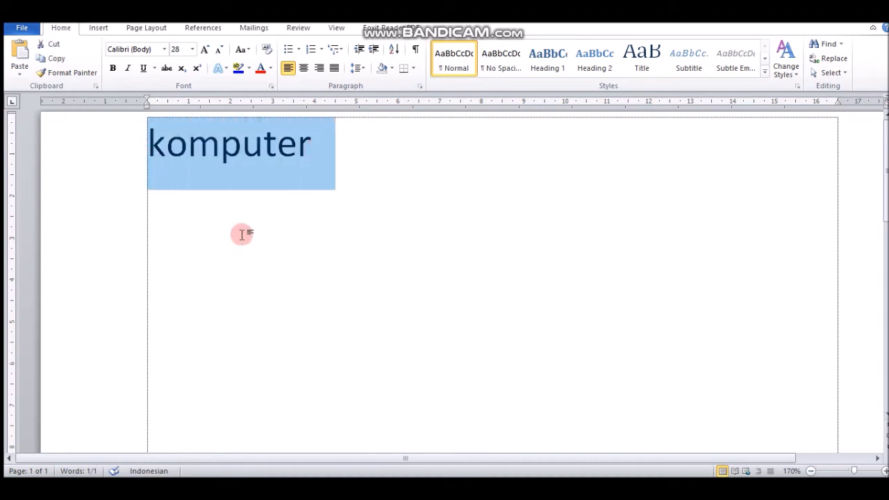
left_click(269, 262)
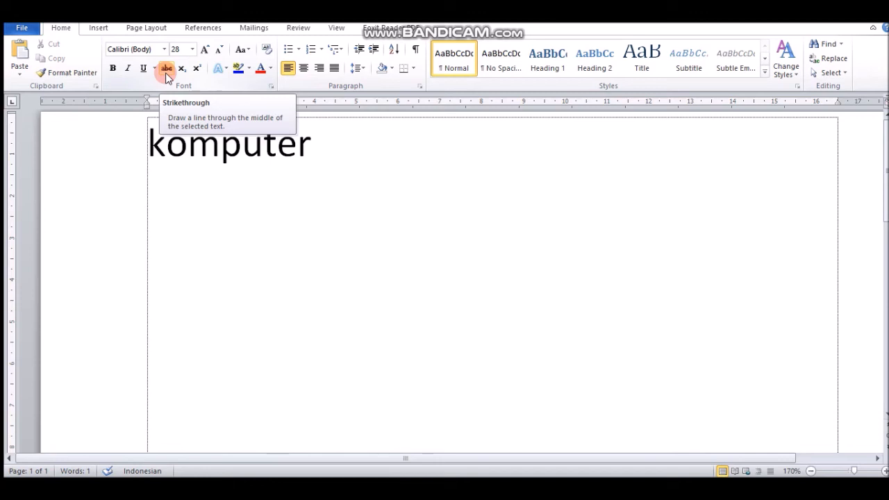
Apply strikethrough to the whole word "komputer".
left_click_drag(327, 145, 157, 159)
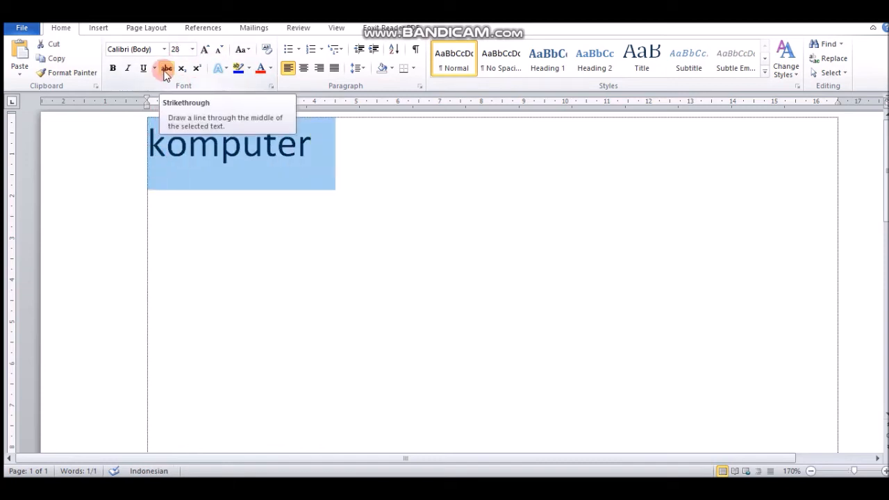
left_click(165, 69)
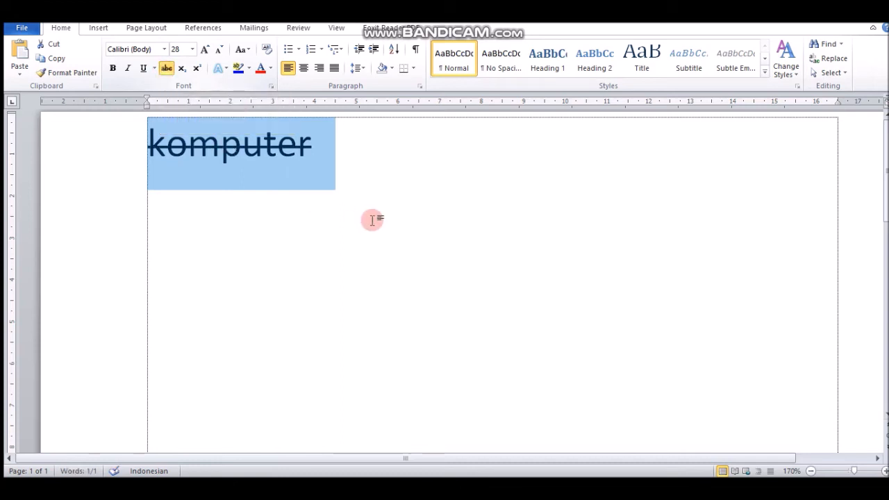
left_click_drag(139, 153, 313, 154)
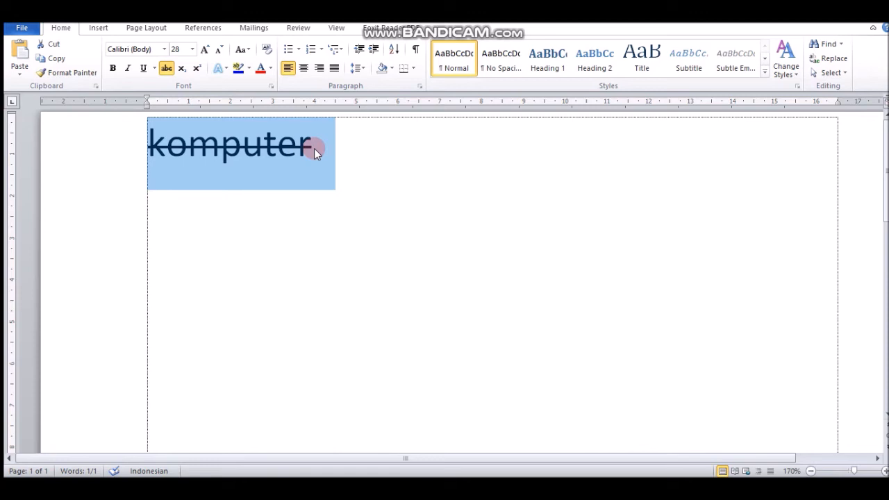
left_click(347, 188)
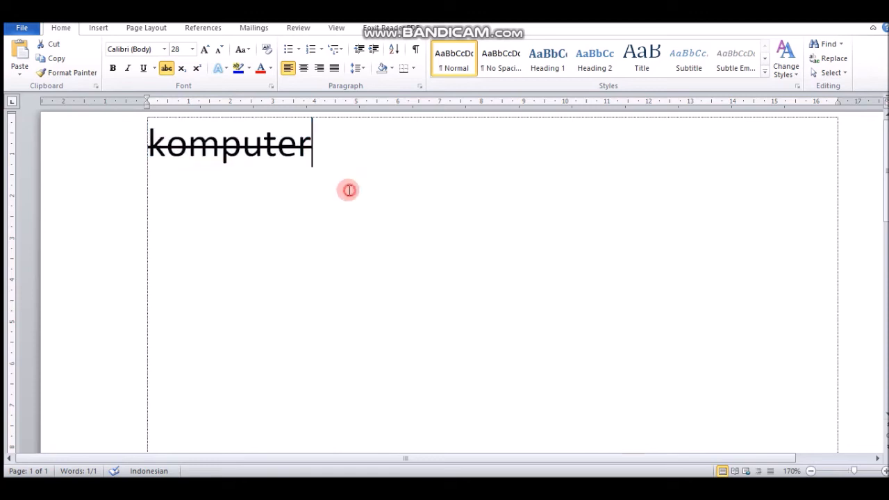
Select the struck-through word "komputer" again and remove its strikethrough.
left_click_drag(326, 143, 132, 146)
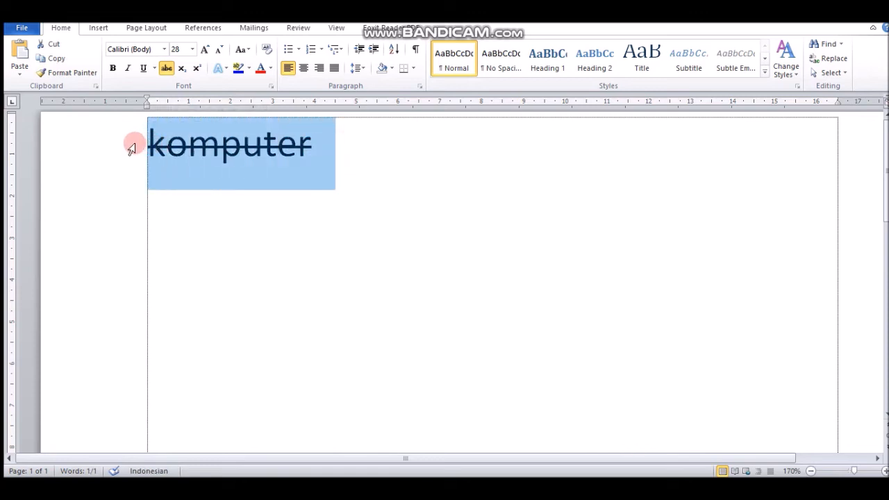
left_click(168, 70)
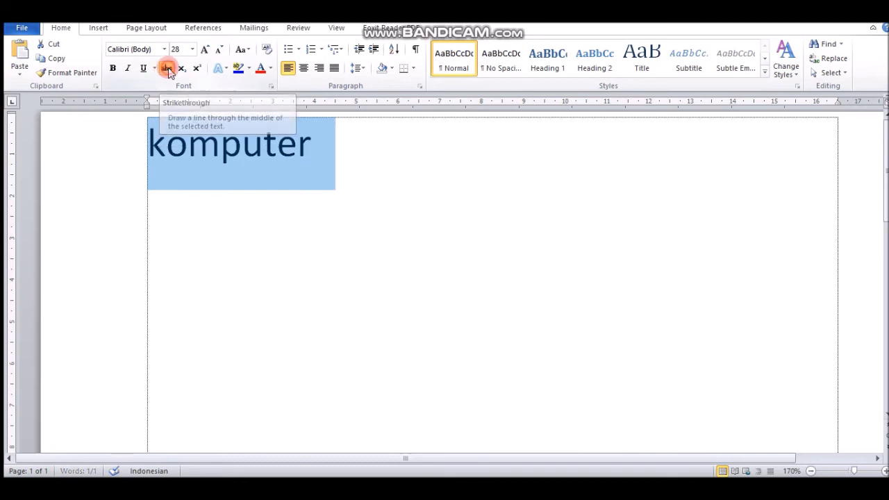
left_click(260, 214)
left_click(333, 159)
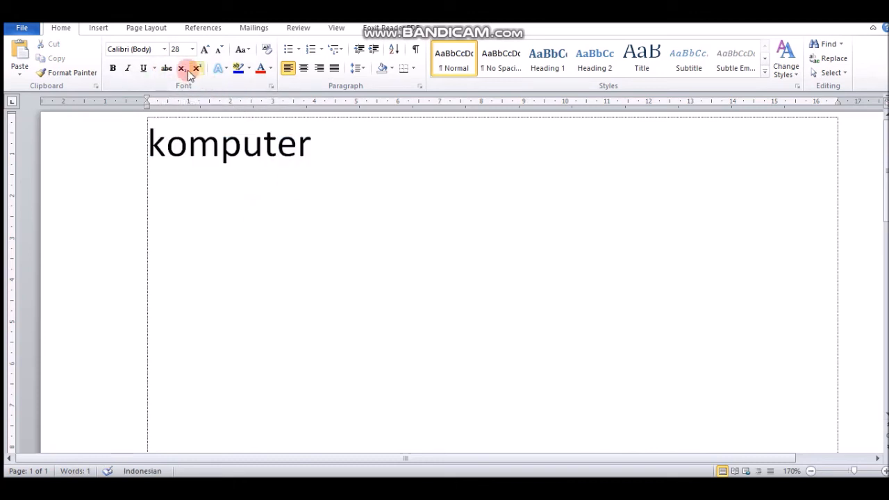
Delete the word "komputer" and enter the number 55 on the first line.
left_click_drag(337, 146, 119, 167)
key("Delete")
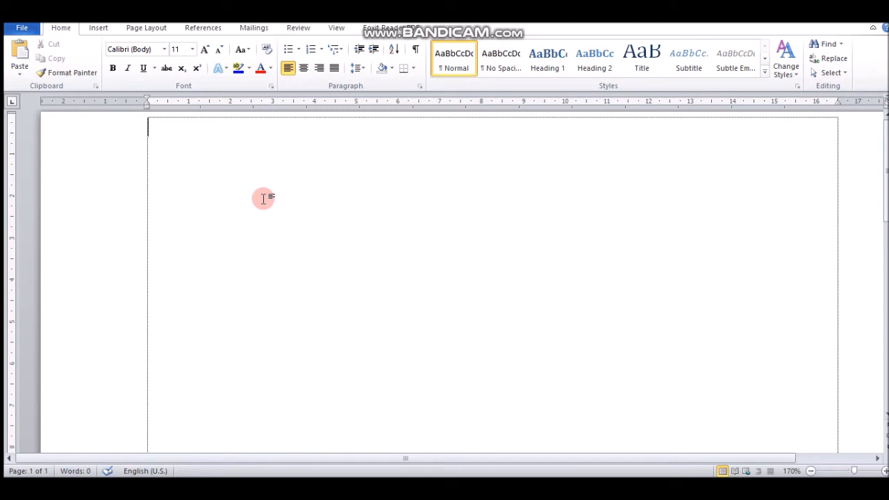
type("55")
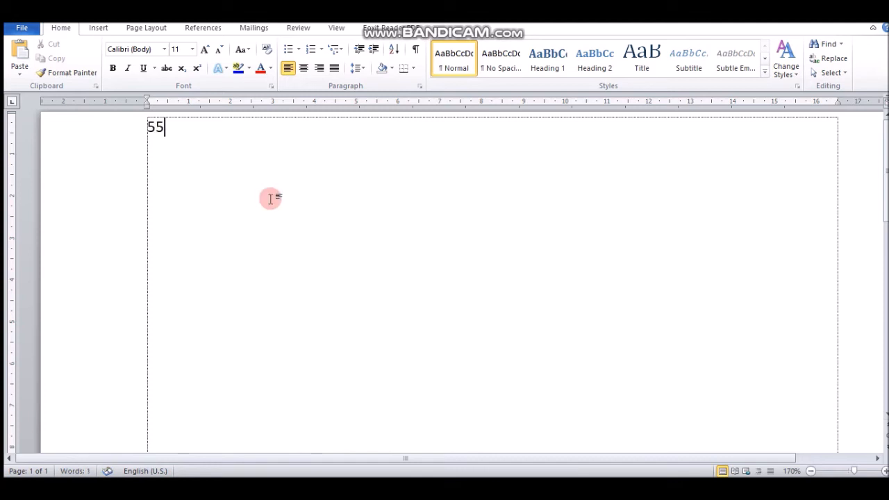
Select the number 55 and grow its font size in steps up to 90.
left_click_drag(190, 125, 133, 126)
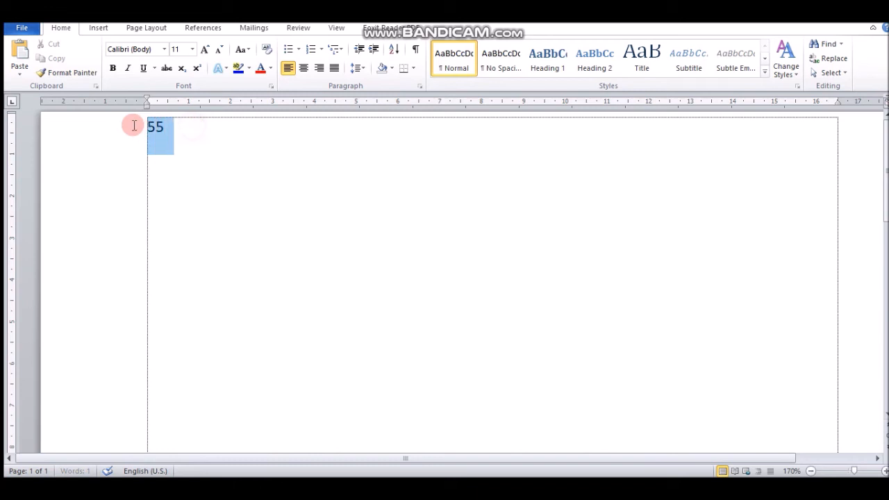
left_click(203, 50)
left_click(204, 51)
left_click(203, 50)
left_click(204, 50)
left_click(203, 50)
left_click(204, 50)
left_click(204, 50)
left_click(204, 50)
left_click(204, 50)
left_click(203, 50)
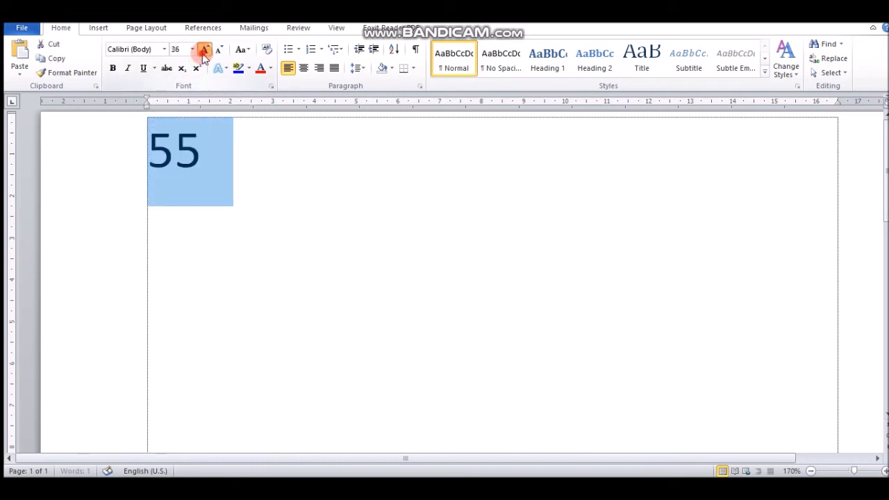
left_click(204, 50)
left_click(204, 50)
left_click(203, 50)
left_click(203, 50)
left_click(397, 257)
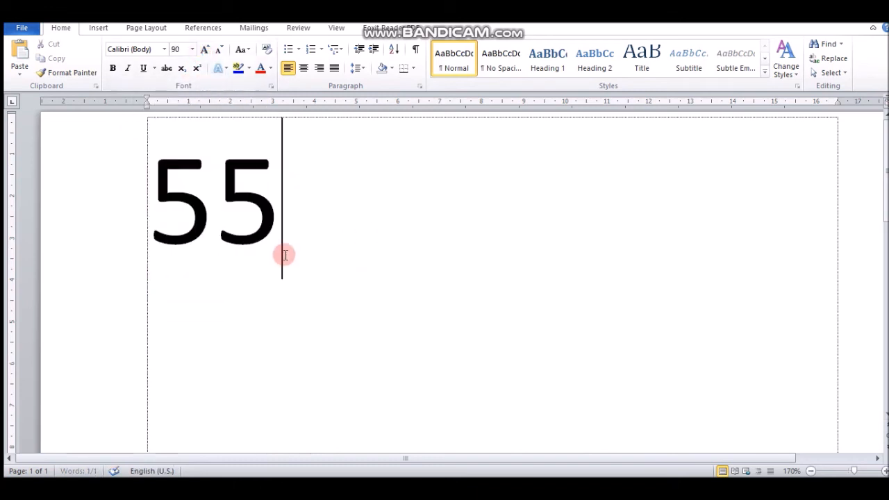
Select only the second 5 of the number 55 and format it as subscript.
left_click_drag(284, 224, 173, 231)
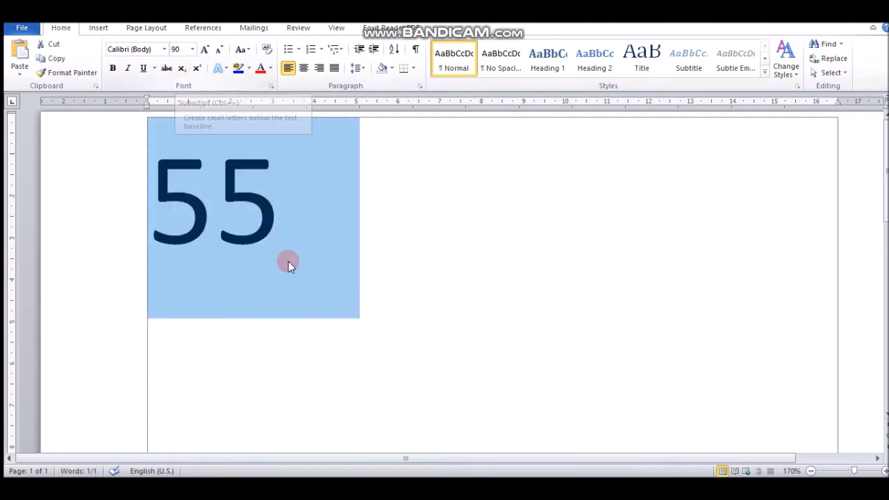
left_click(274, 201)
left_click_drag(274, 201, 238, 199)
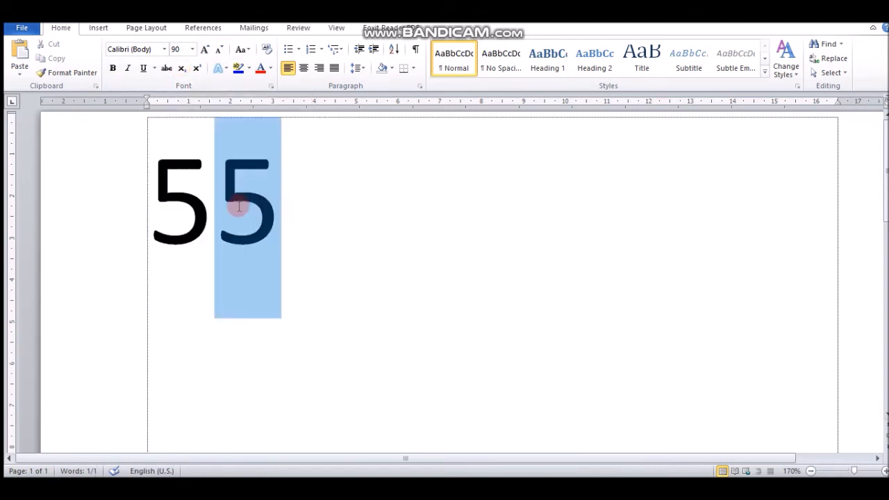
left_click(183, 69)
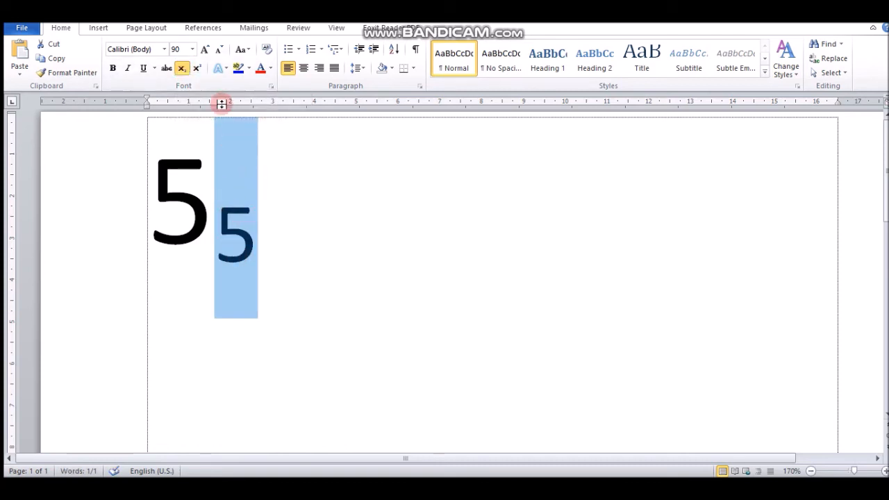
Remove the subscript from the second 5, make it superscript instead, and clear the selection.
left_click(181, 70)
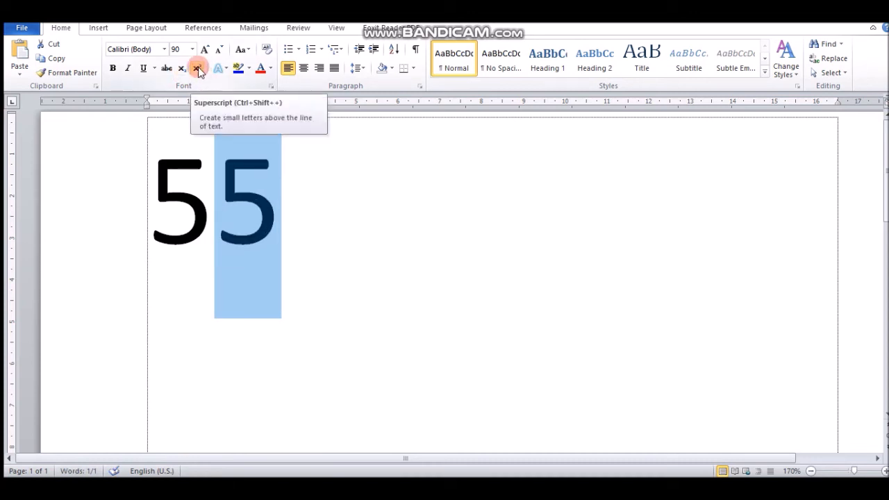
left_click(197, 69)
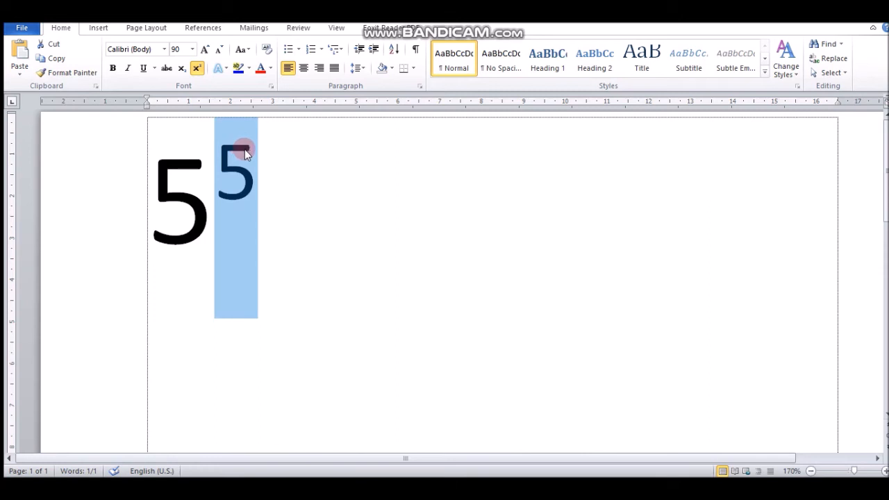
left_click(274, 196)
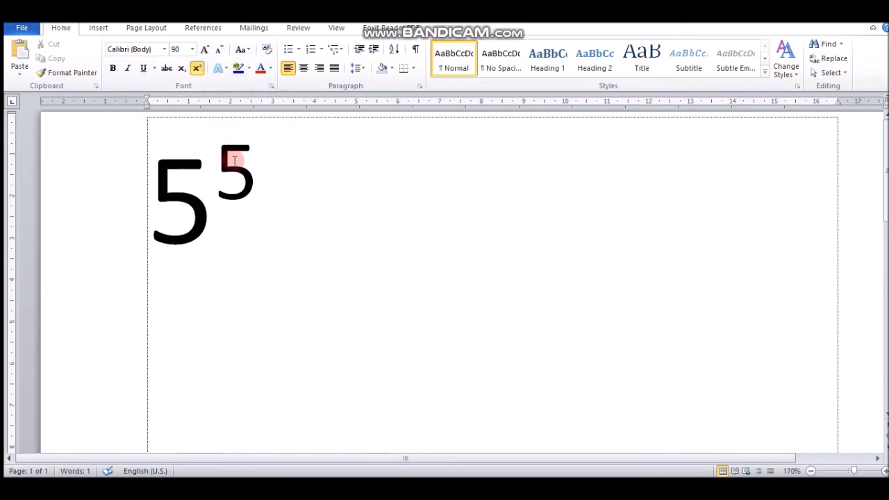
Select the raised 5 and remove its superscript formatting.
left_click_drag(234, 160, 248, 169)
left_click(198, 68)
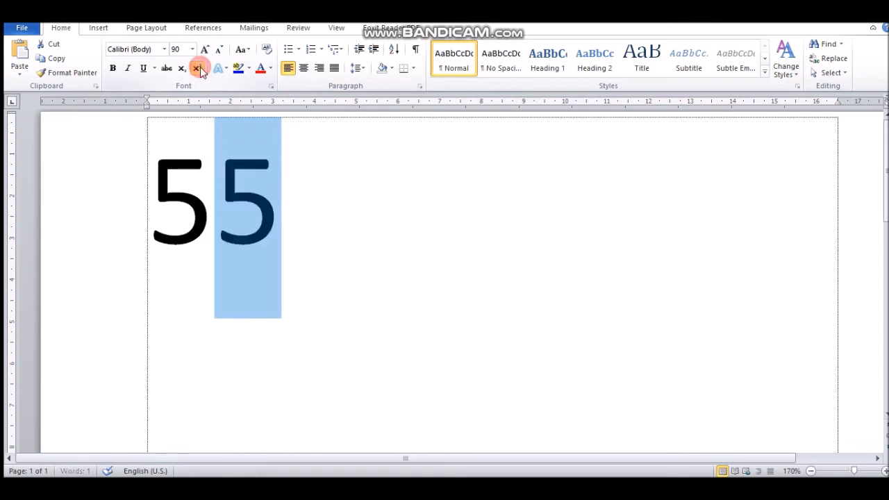
left_click(310, 241)
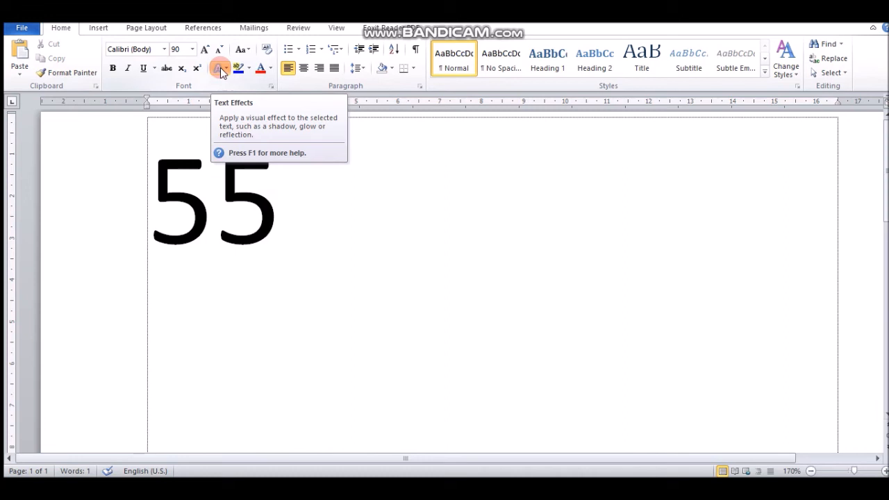
Replace the number 55 with the word "mouse" and select the new word.
left_click_drag(278, 208, 173, 220)
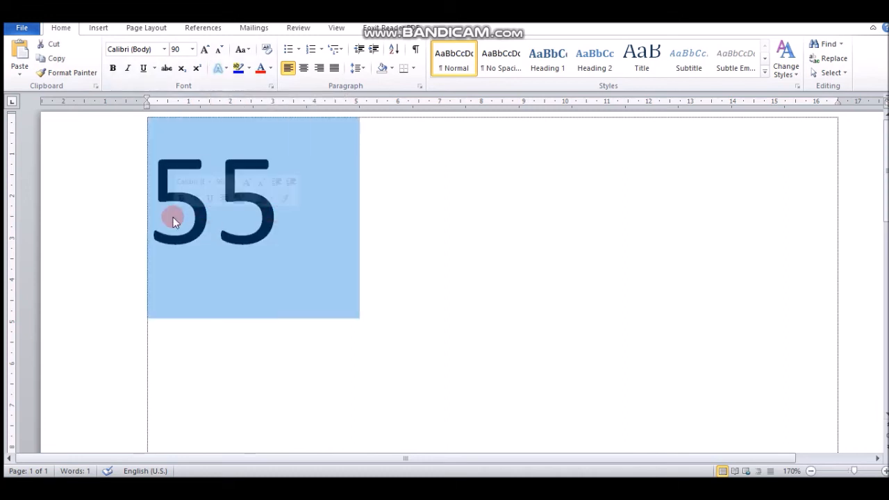
key("Delete")
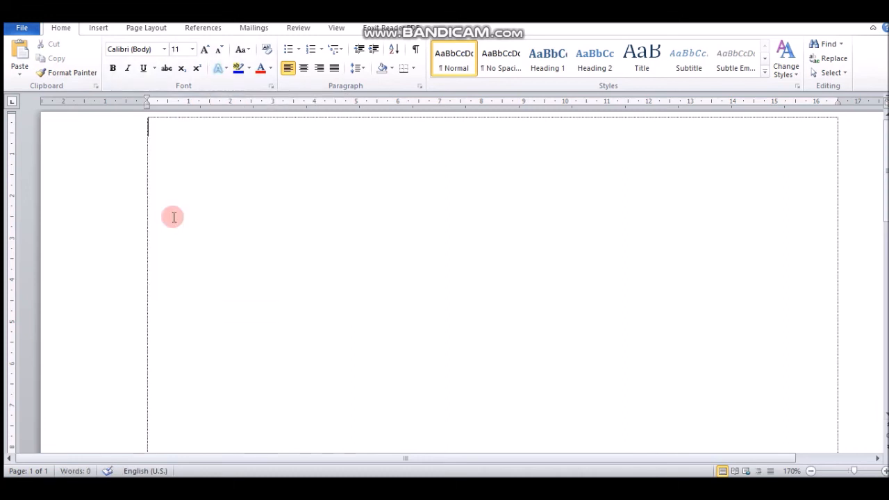
type("mouse")
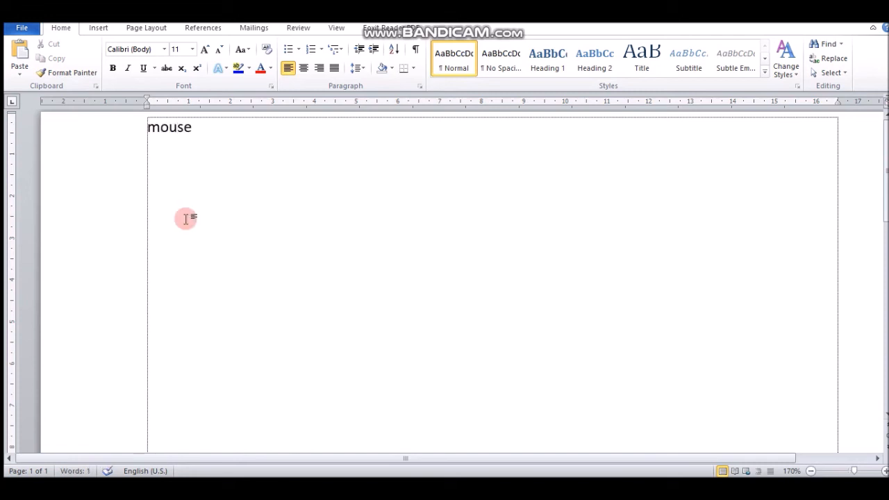
left_click_drag(200, 137, 145, 127)
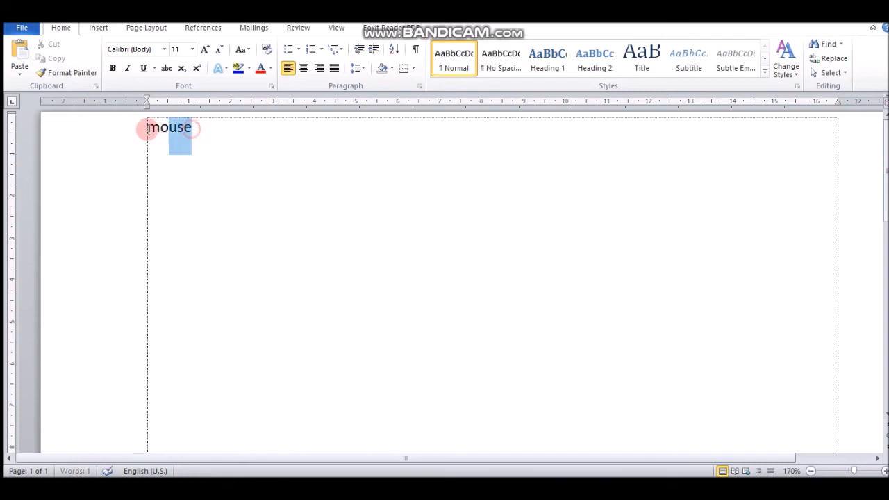
Enlarge the selected word "mouse" step by step to font size 48 and clear the selection.
left_click(205, 49)
left_click(205, 48)
left_click(205, 49)
left_click(205, 49)
left_click(206, 49)
left_click(206, 48)
left_click(206, 48)
left_click(205, 49)
left_click(206, 49)
left_click(205, 49)
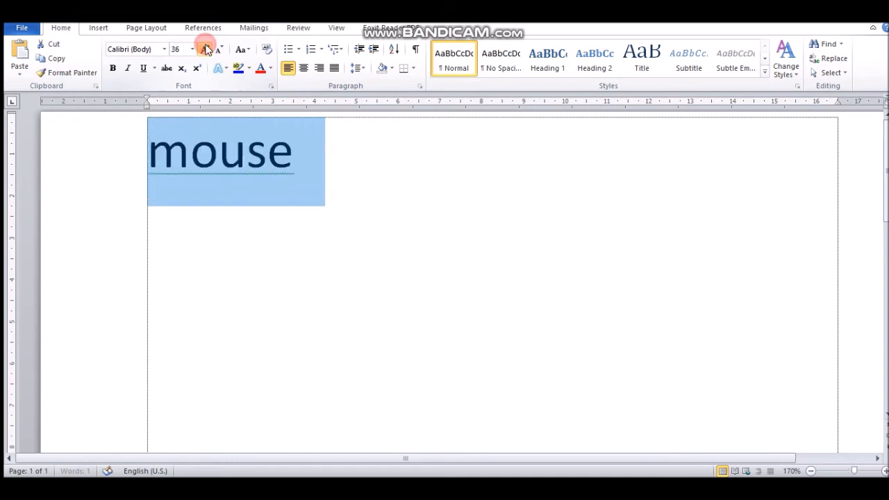
left_click(206, 48)
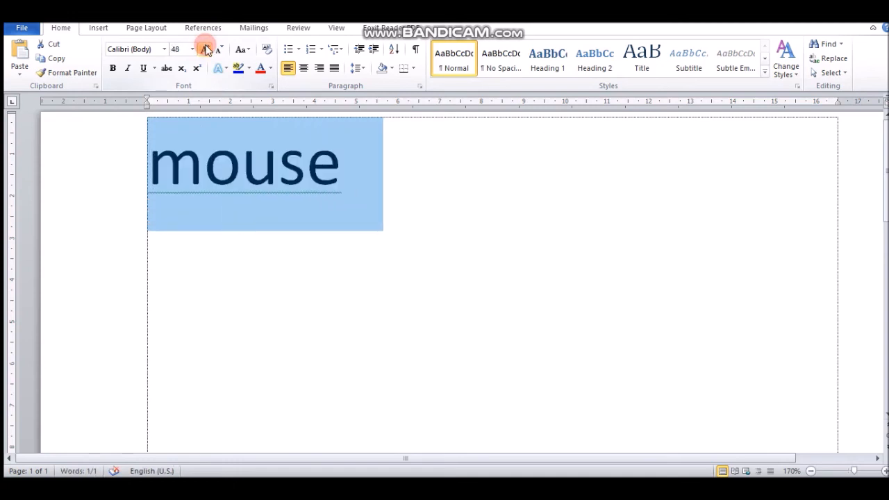
left_click(338, 303)
Select the word "mouse", set its proofing language to Indonesian, and clear the selection.
left_click_drag(341, 183, 124, 186)
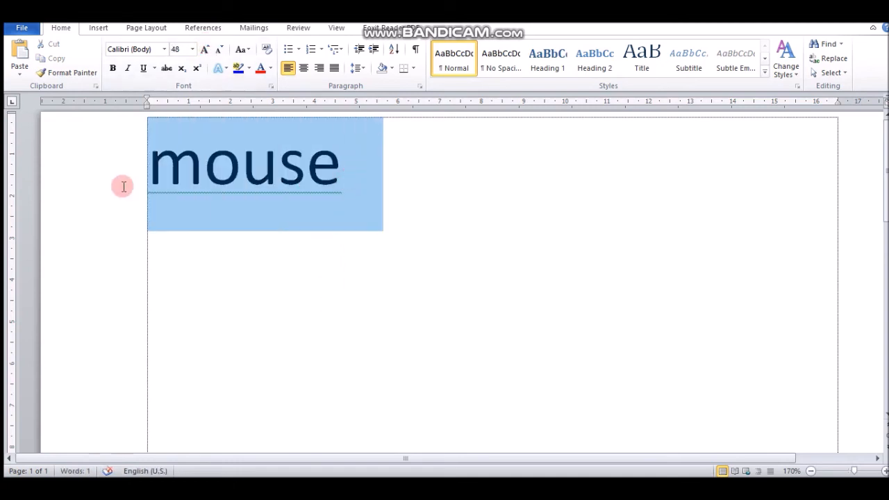
left_click(146, 471)
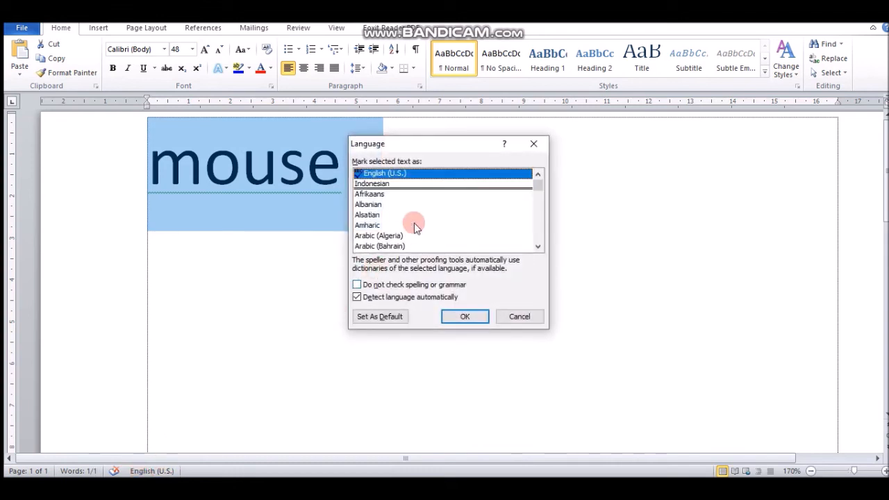
double_click(407, 183)
left_click(337, 227)
Select the word "mouse" and enlarge it to font size 72, clearing the selection.
left_click_drag(346, 169, 130, 167)
left_click(204, 49)
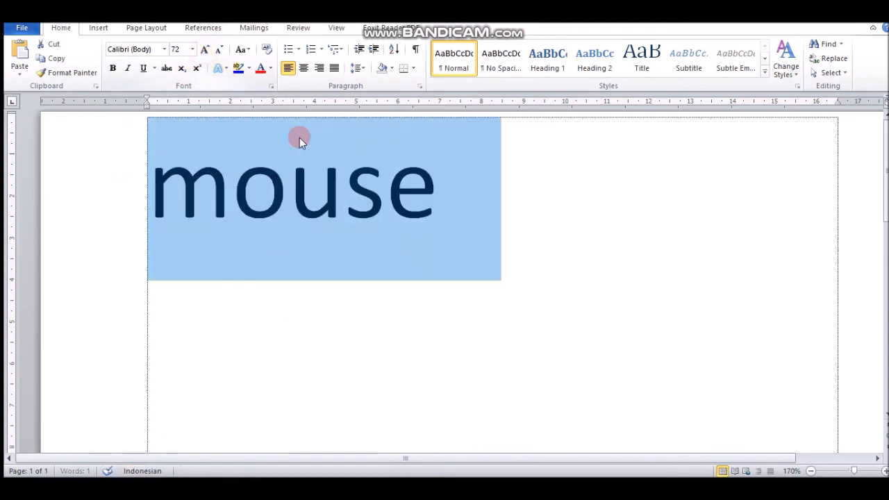
left_click(424, 286)
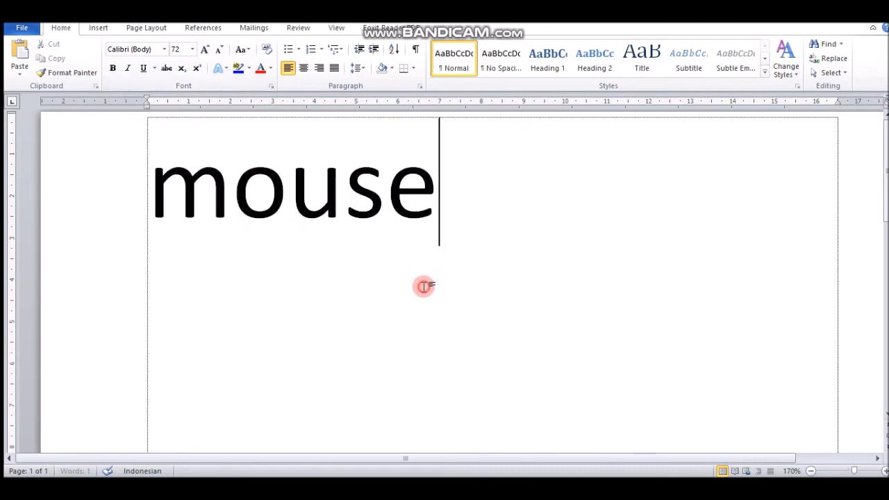
Apply the purple text effect with a reflection to the word "mouse" and clear the selection.
left_click(226, 70)
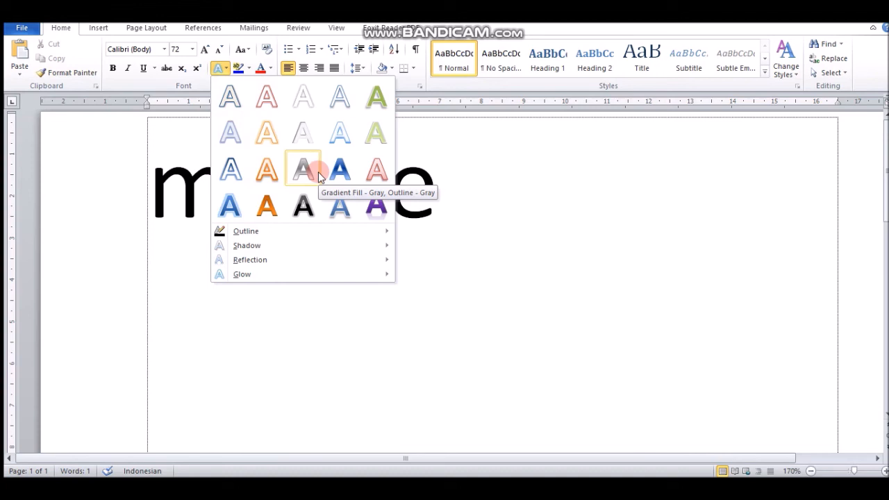
left_click(378, 210)
left_click(110, 193)
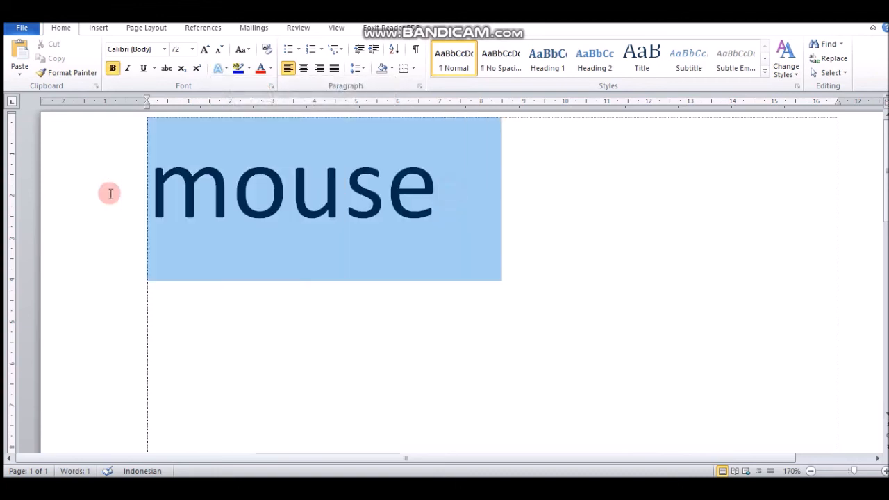
left_click(221, 68)
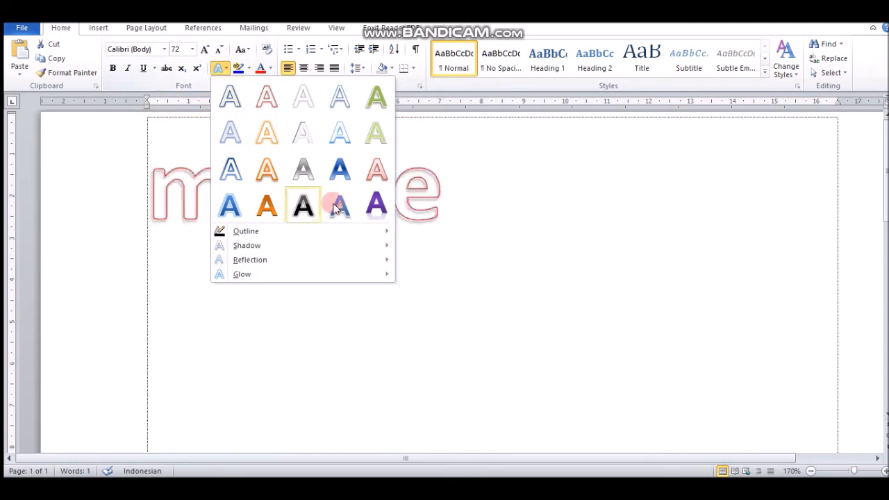
left_click(376, 203)
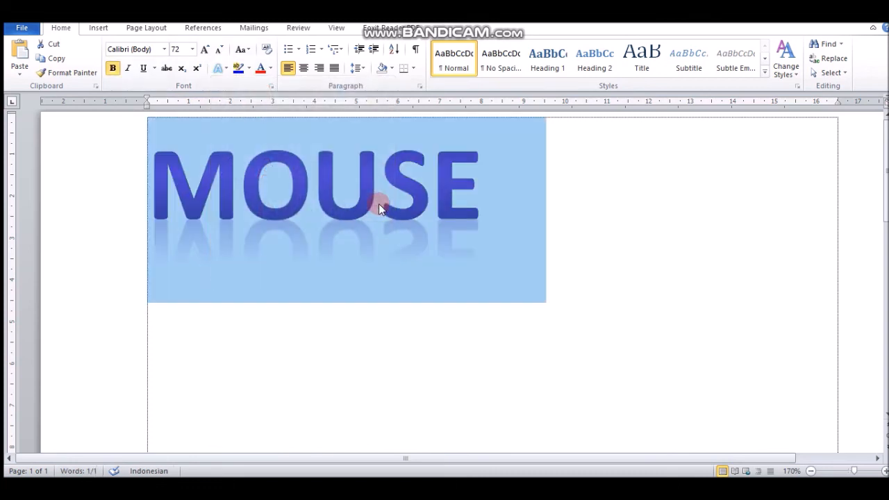
left_click(406, 342)
Change the text effect of the word "mouse" to the orange beveled gradient style.
left_click_drag(498, 202, 131, 224)
left_click(221, 69)
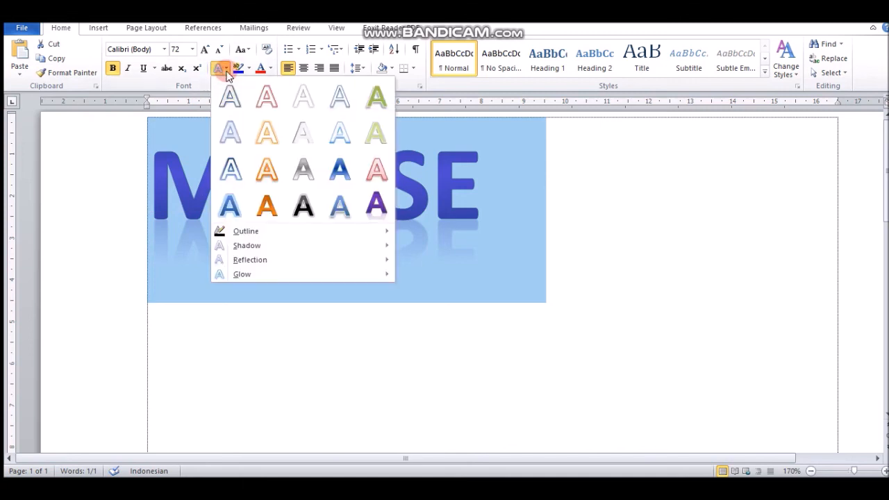
left_click(267, 205)
left_click(556, 284)
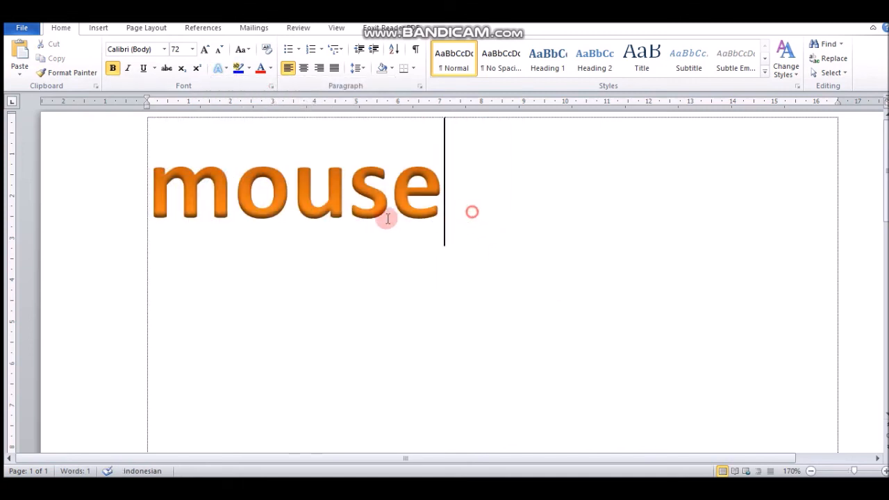
Change the text effect of the word "mouse" to the green fill with a drop shadow.
left_click_drag(388, 219, 131, 220)
left_click(222, 69)
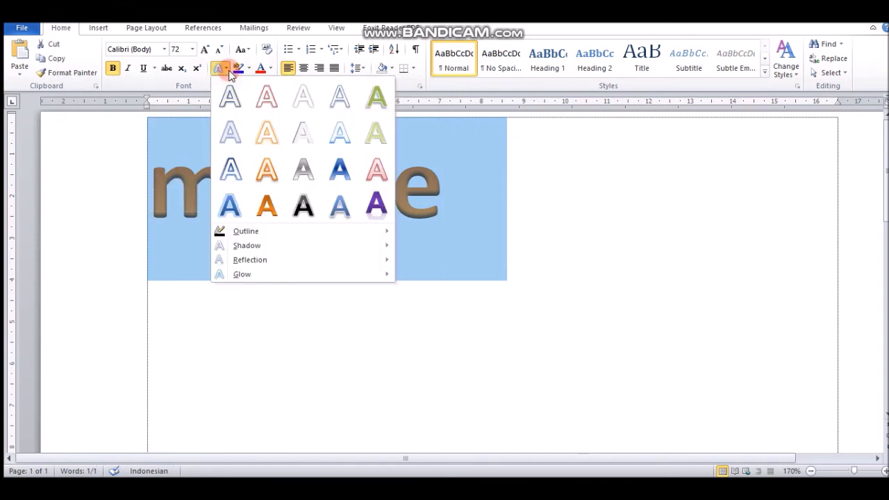
left_click(378, 98)
left_click(563, 294)
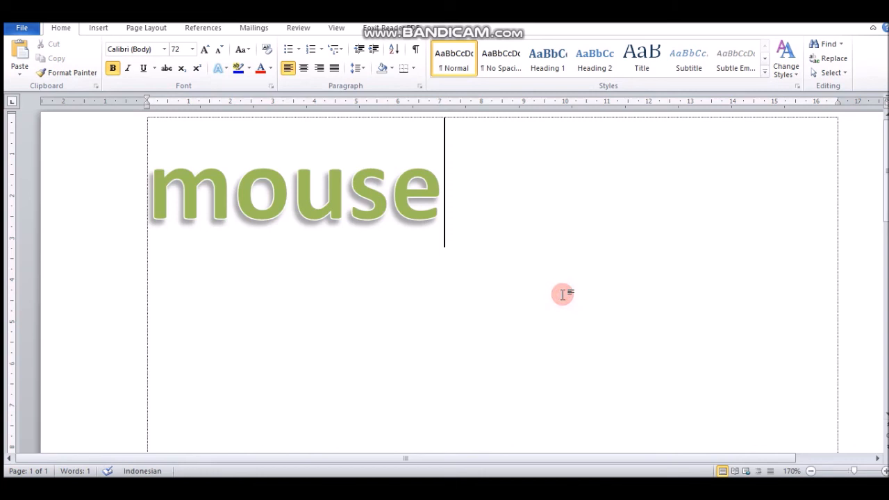
Change the text effect of the word "mouse" to the unfilled style with a red outline.
left_click(79, 204)
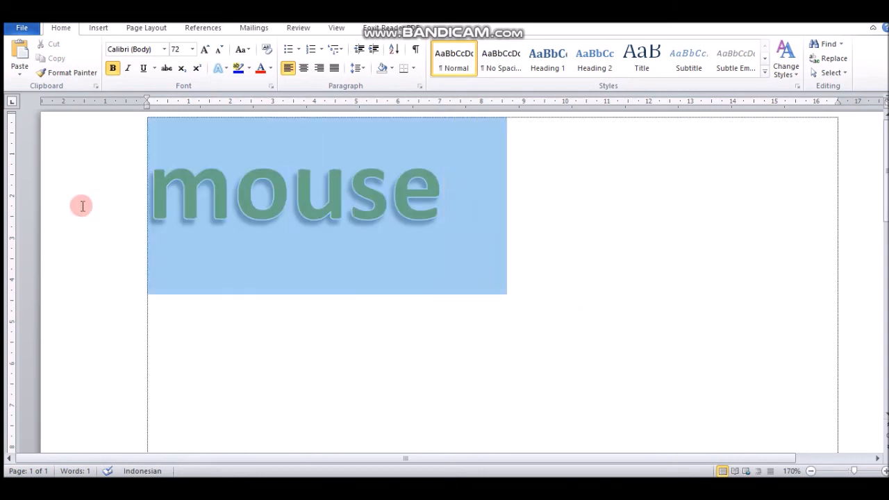
left_click(226, 69)
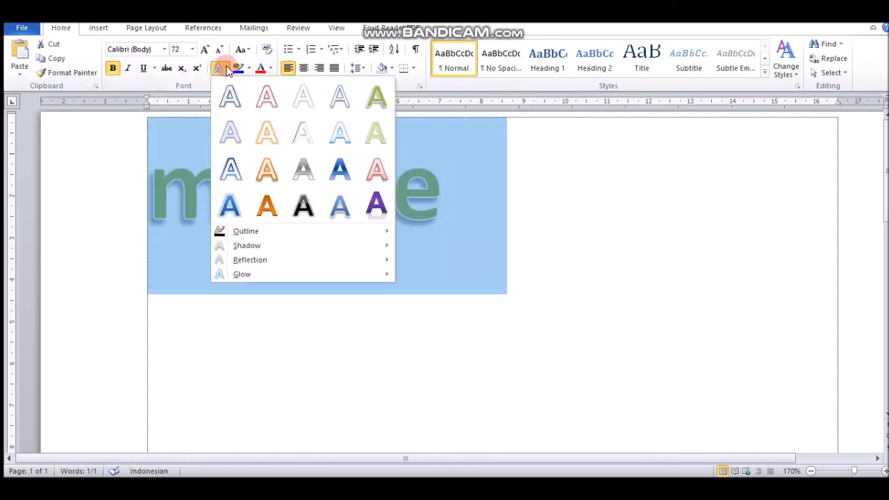
left_click(266, 98)
left_click(560, 292)
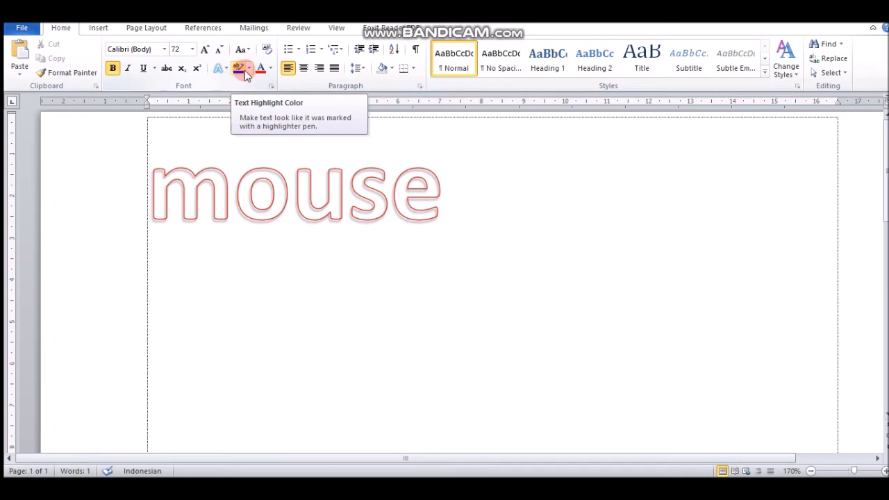
Select the word "mouse" and highlight it in pink.
left_click_drag(447, 188, 175, 159)
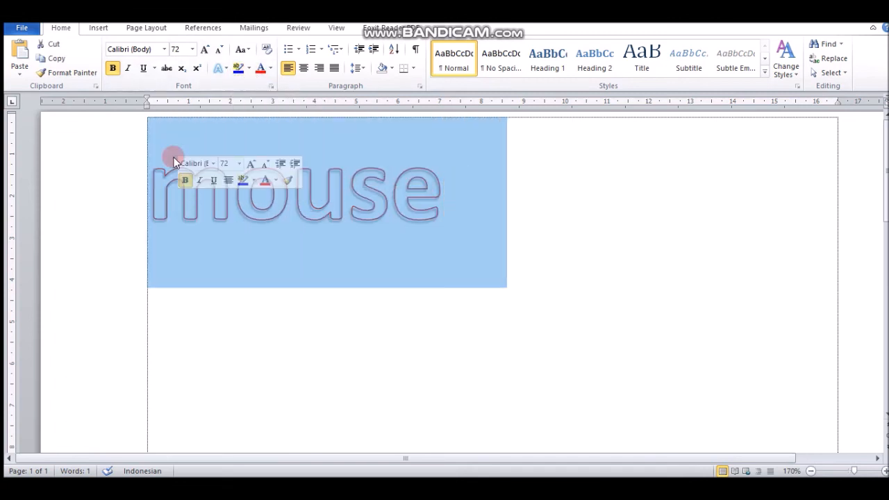
left_click(248, 69)
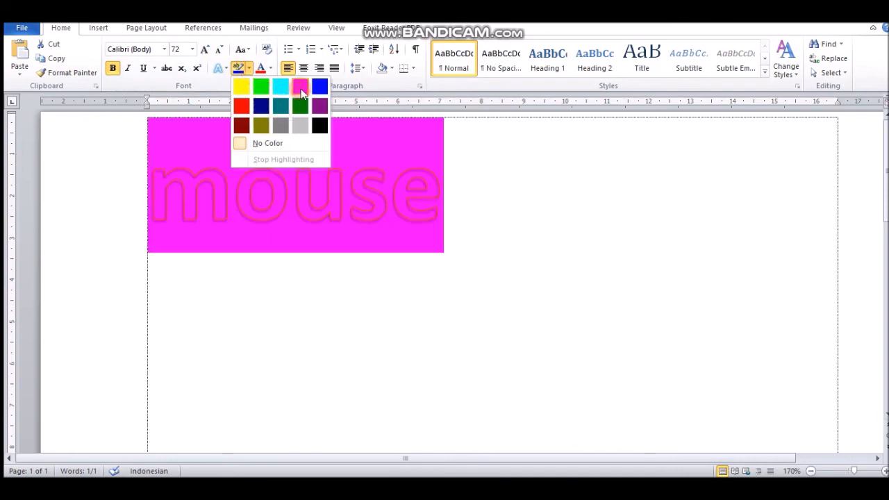
left_click(299, 86)
Change the highlight color of the word "mouse" to red and clear the selection.
left_click_drag(456, 200, 115, 202)
left_click(249, 69)
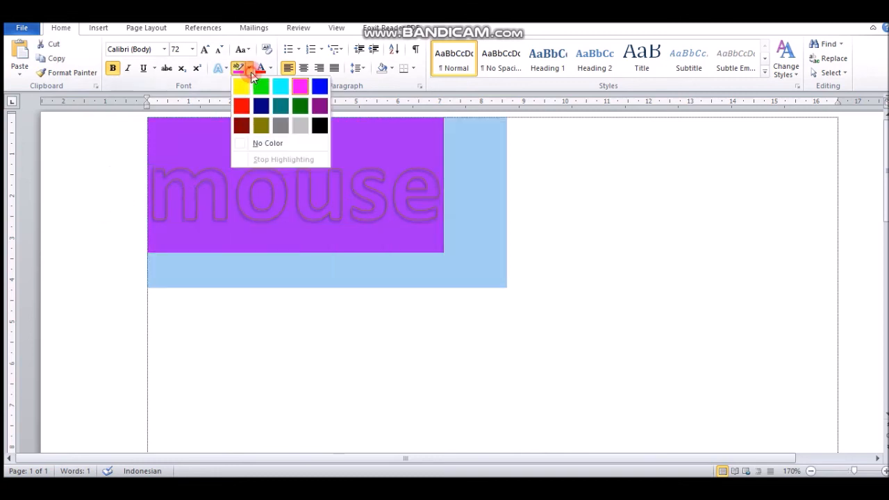
left_click(241, 105)
left_click(395, 253)
left_click(449, 262)
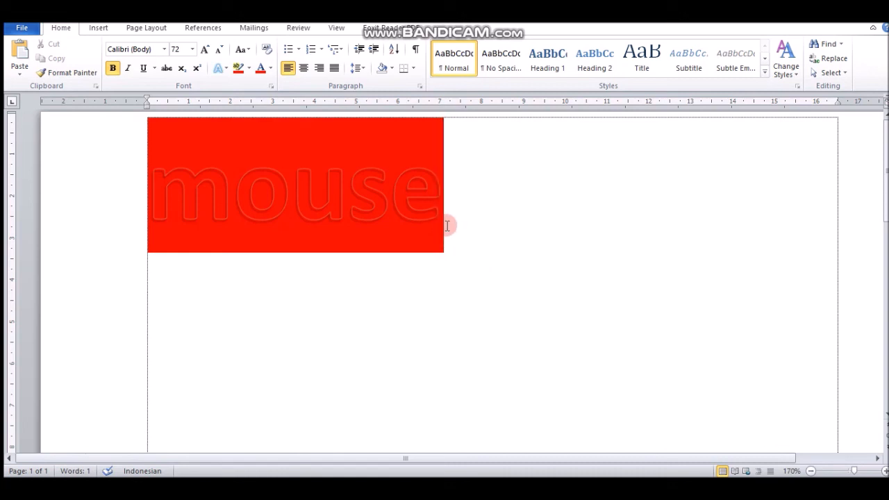
Remove the highlight from the word "mouse" by setting it to No Color.
left_click_drag(449, 215, 167, 215)
left_click(249, 69)
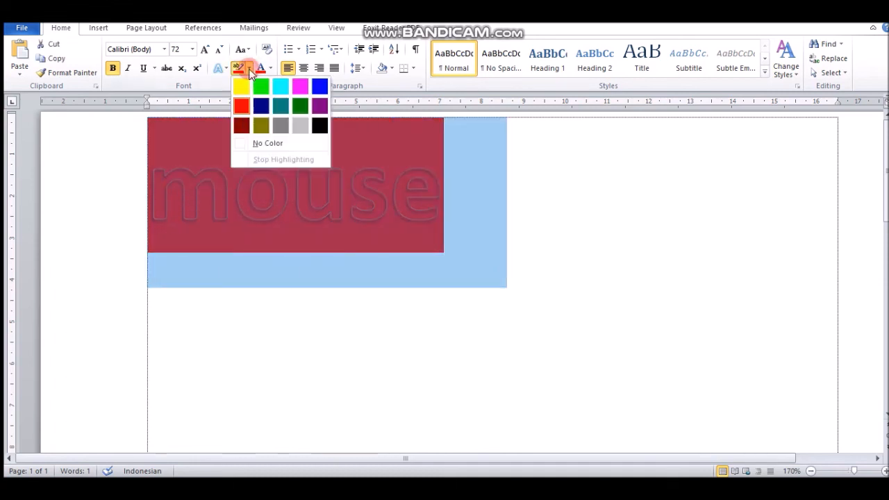
left_click(254, 144)
left_click(428, 291)
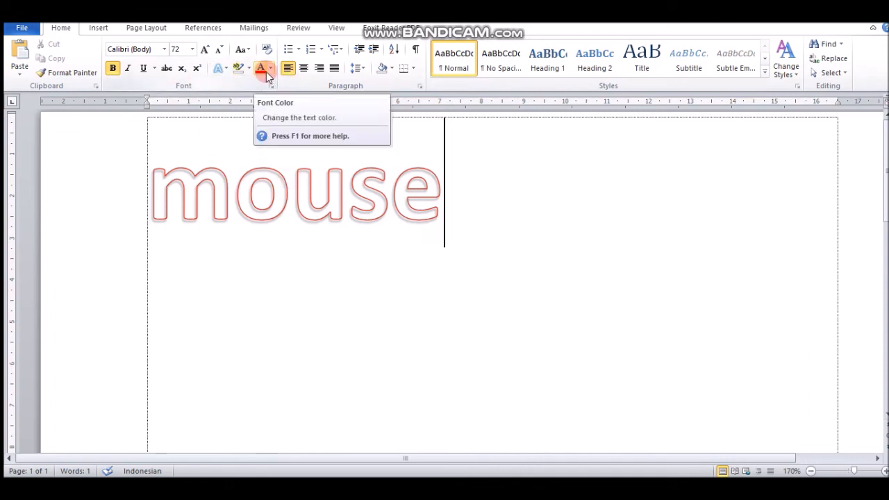
Set the font color of the word "mouse" to standard yellow and clear the selection.
left_click_drag(447, 197, 195, 139)
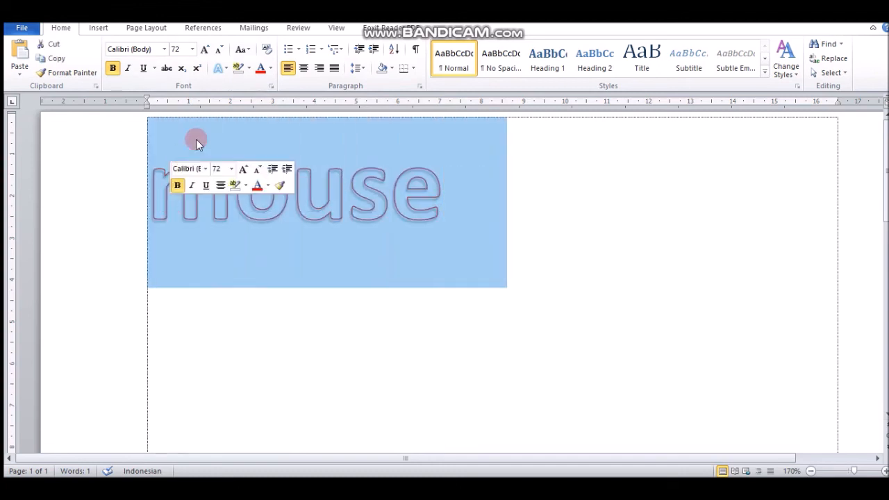
left_click(271, 71)
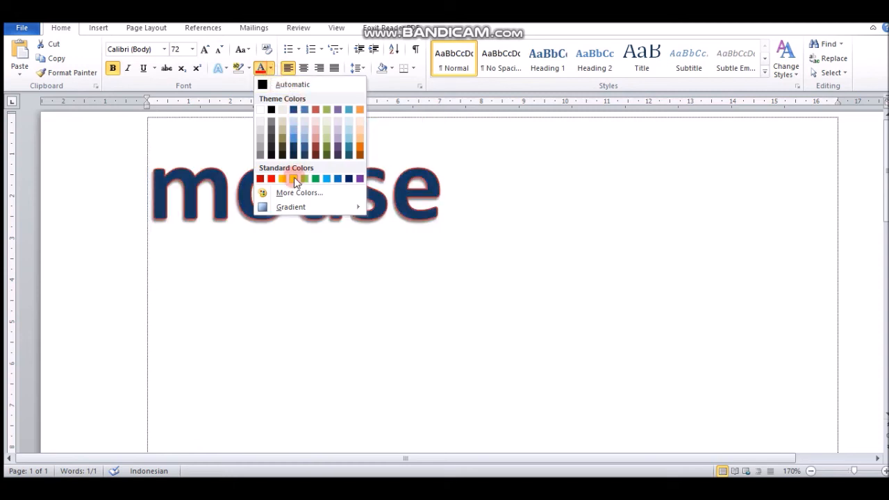
left_click(295, 178)
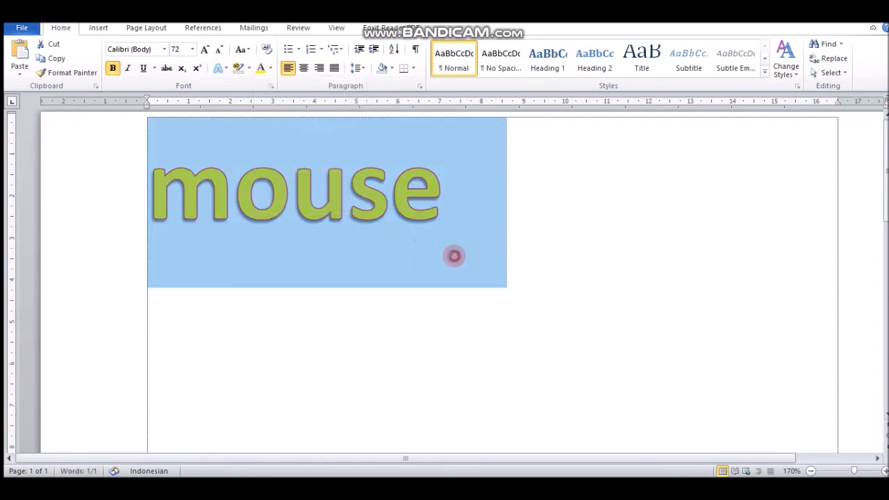
left_click(455, 256)
Set the font color of the word "mouse" to standard red and clear the selection.
left_click_drag(440, 210, 157, 220)
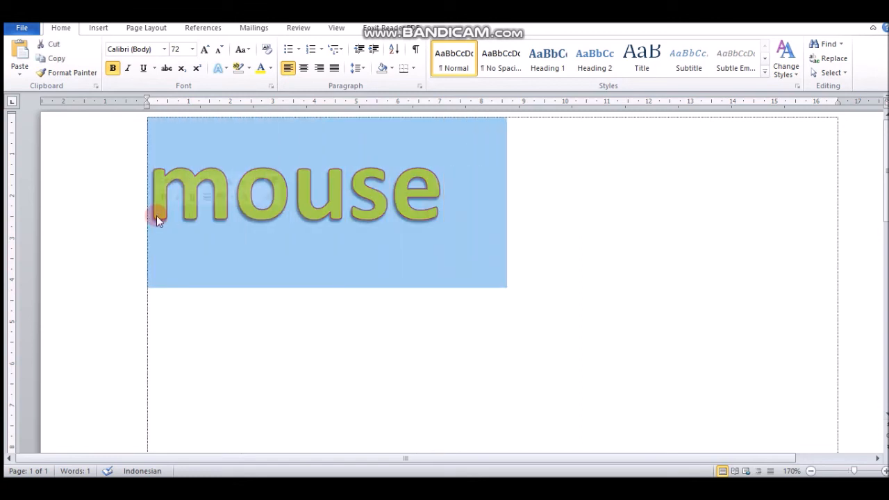
left_click(270, 67)
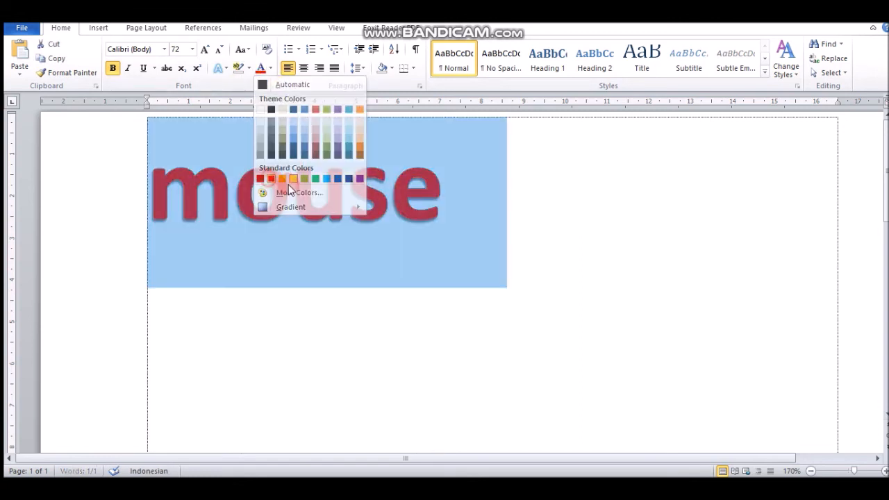
left_click(271, 179)
left_click(478, 239)
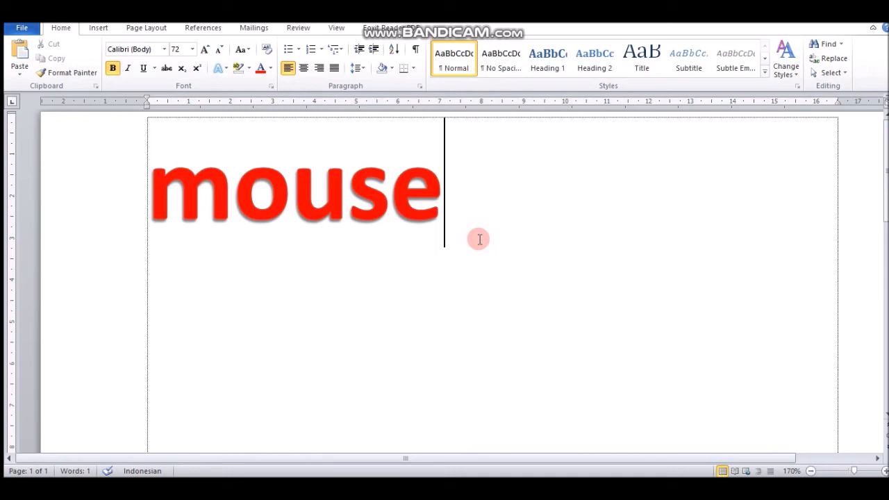